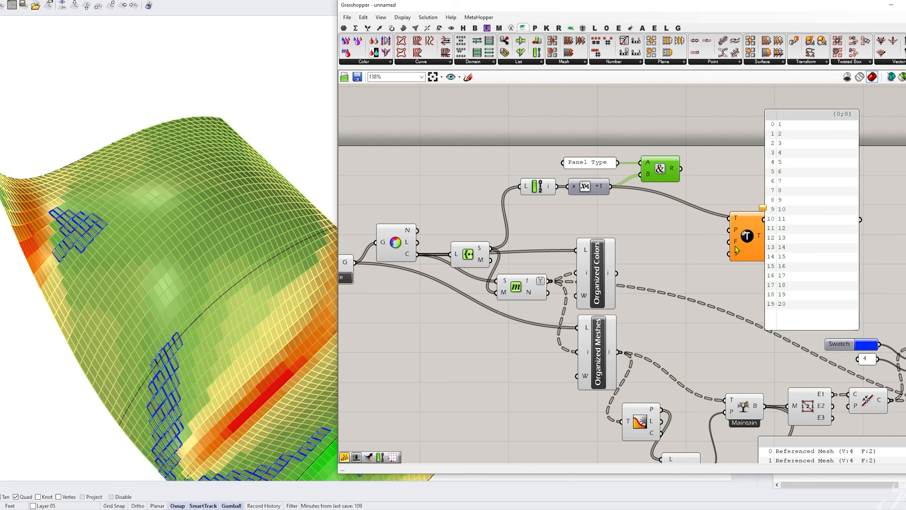
# Step: Wire the x+1 expression output into the text tag component's T input and shift the index data panel aside
pyautogui.moveTo(765, 218); pyautogui.dragTo(736, 227)
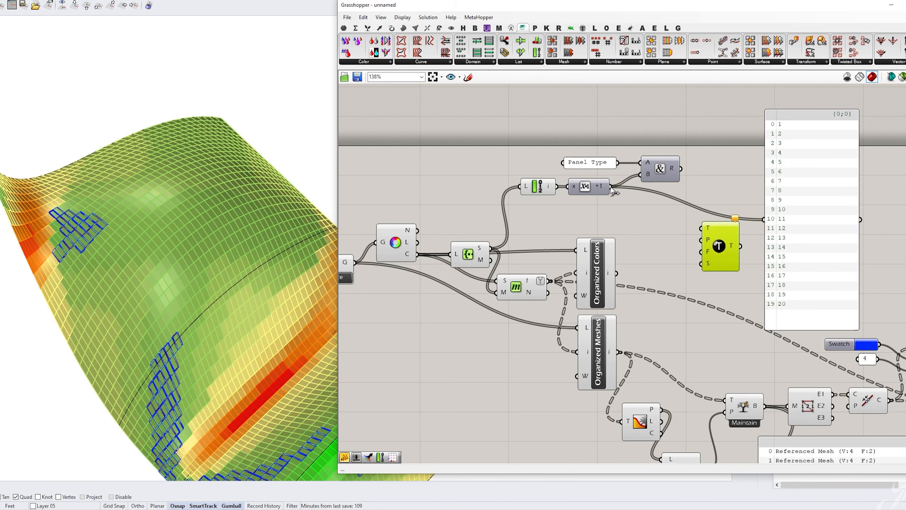
pyautogui.moveTo(611, 186); pyautogui.dragTo(699, 227)
pyautogui.moveTo(812, 243); pyautogui.dragTo(686, 223, button='right')
pyautogui.moveTo(685, 223); pyautogui.dragTo(732, 216)
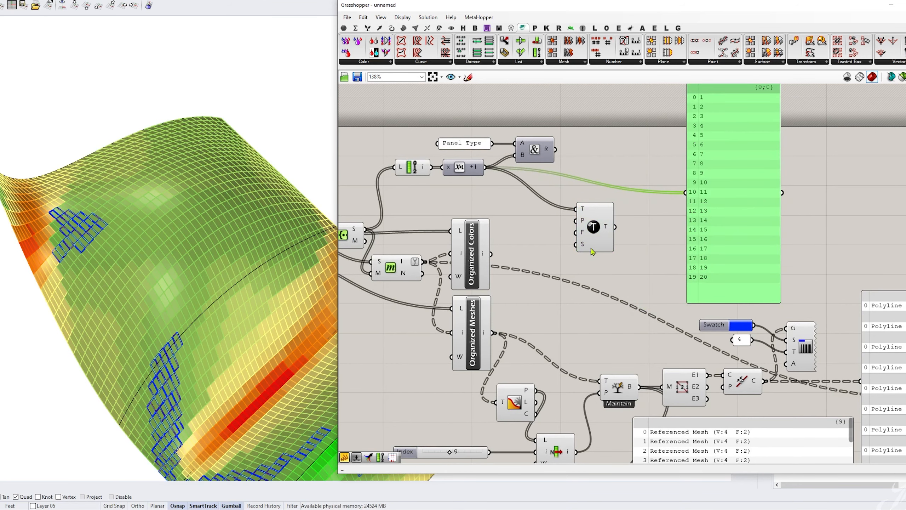
pyautogui.moveTo(516, 299); pyautogui.dragTo(577, 275, button='right')
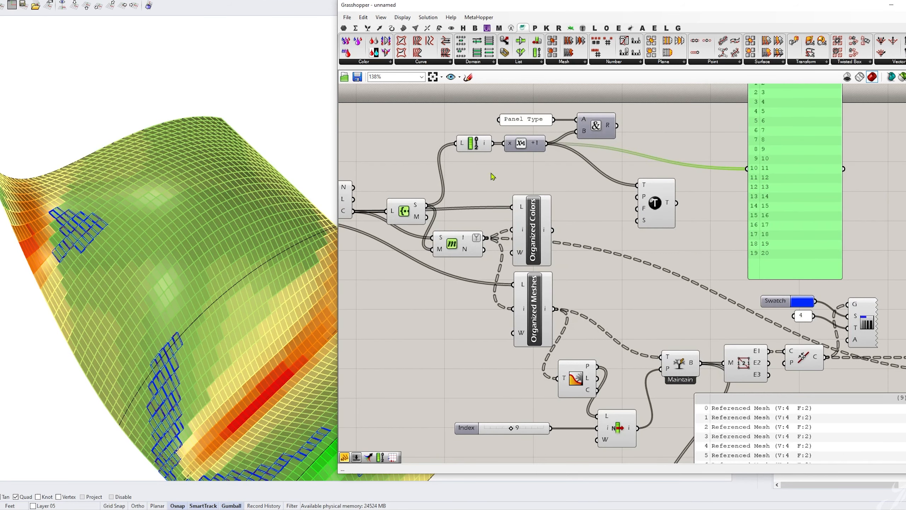
# Step: Add a Mesh Area component and feed it the output of the Organized Meshes component
pyautogui.click(415, 28)
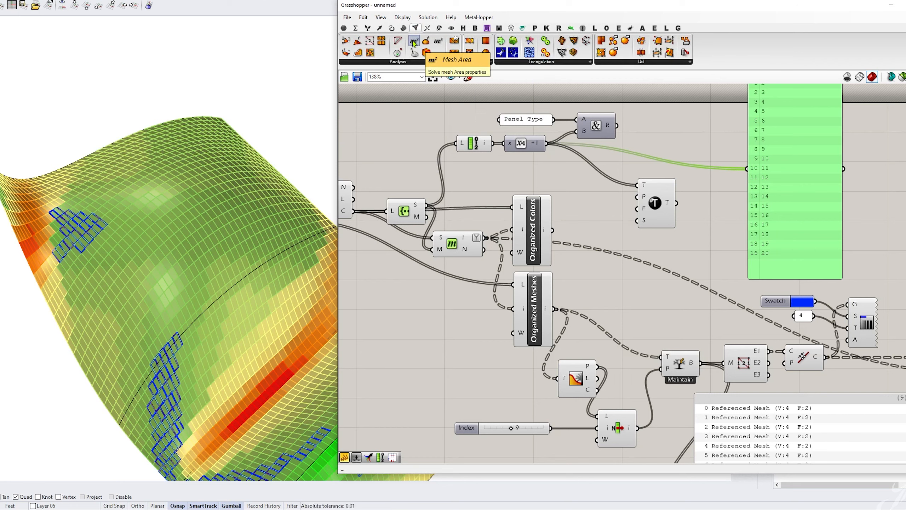
pyautogui.moveTo(413, 42); pyautogui.dragTo(612, 303)
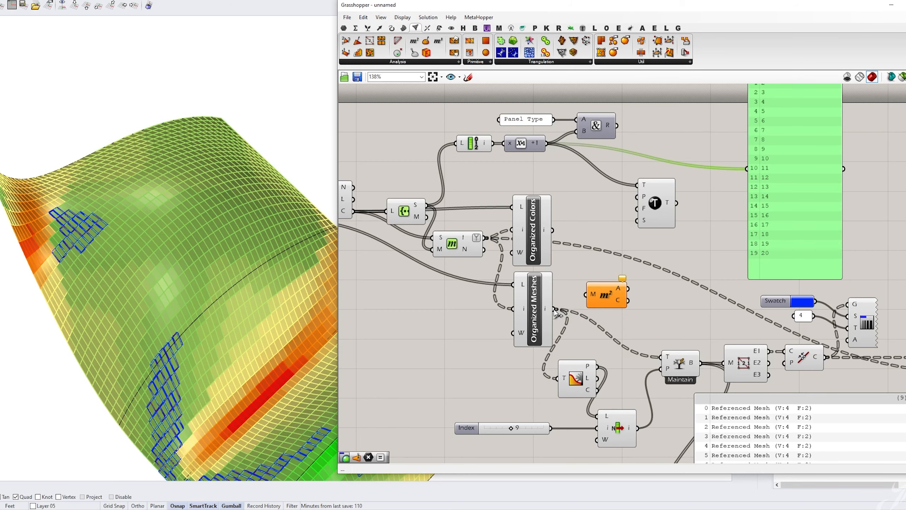
pyautogui.moveTo(555, 309); pyautogui.dragTo(594, 299)
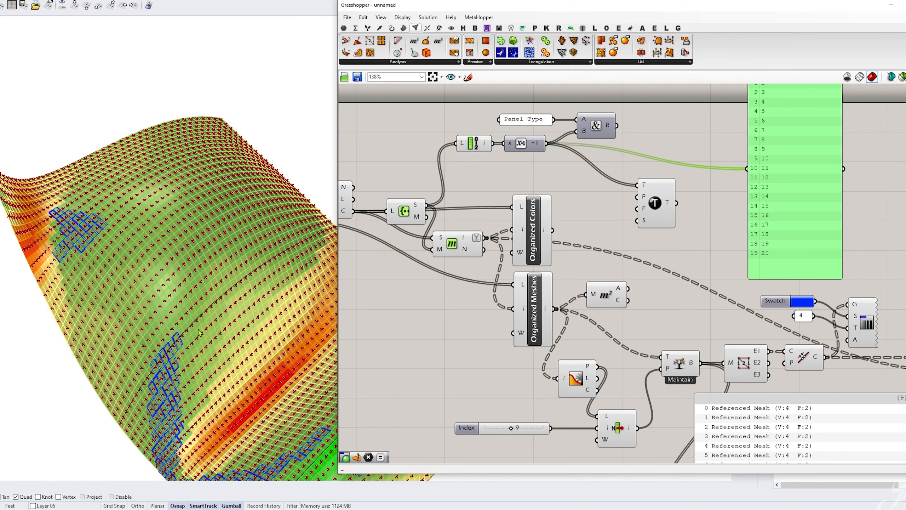
pyautogui.scroll(10, 155, 309)
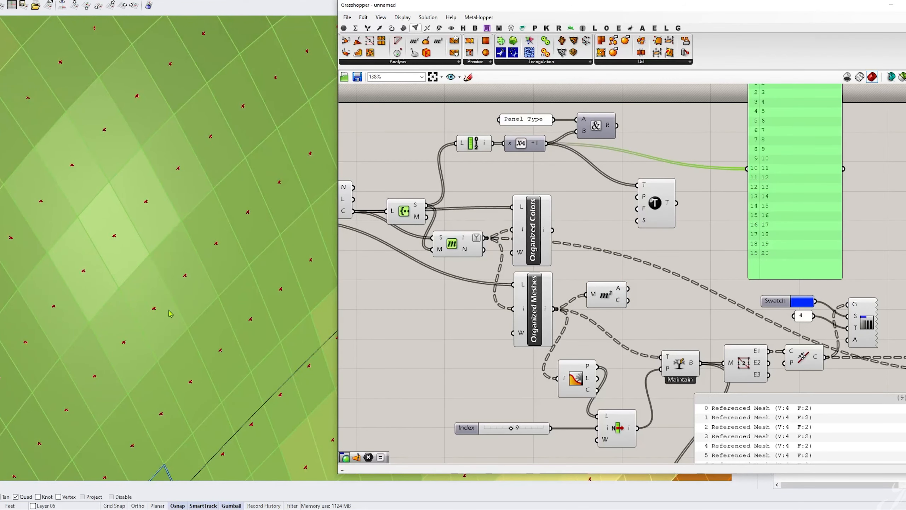
# Step: Connect the Mesh Area's C output to the text tag's P input and reposition the tag component slightly
pyautogui.moveTo(619, 304)
pyautogui.moveTo(628, 300); pyautogui.dragTo(660, 200)
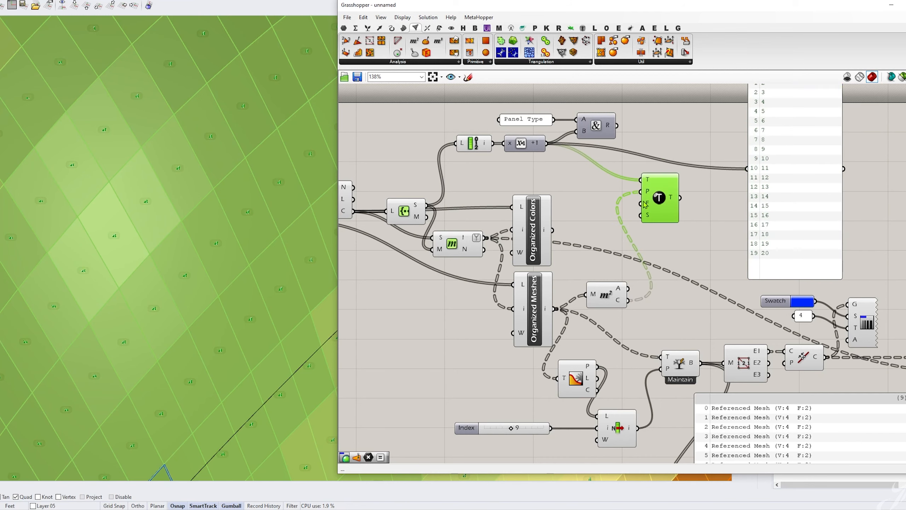
pyautogui.click(678, 235)
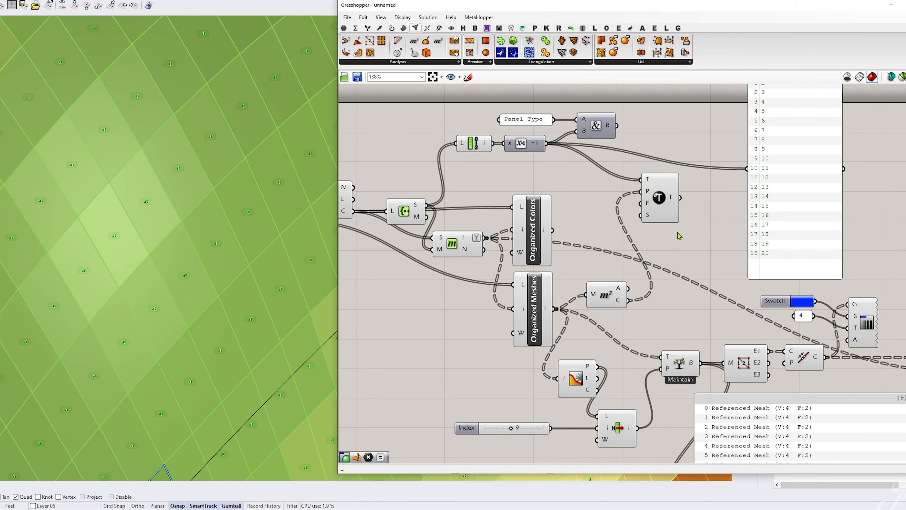
# Step: Make room after the list index component by moving the Panel Type panel, x+1 expression and concatenate component away from it
pyautogui.moveTo(575, 306); pyautogui.dragTo(629, 305, button='right')
pyautogui.click(593, 302)
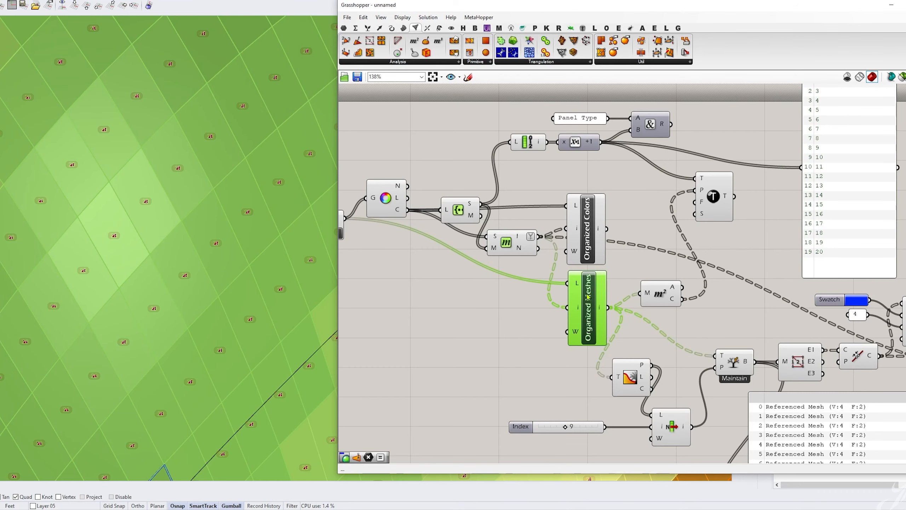
pyautogui.moveTo(542, 175); pyautogui.dragTo(506, 230, button='right')
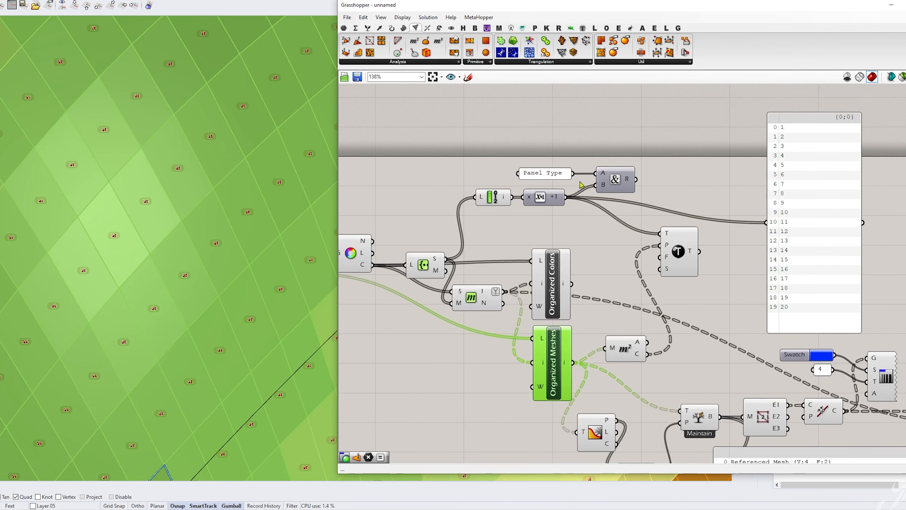
pyautogui.moveTo(670, 127); pyautogui.dragTo(632, 196)
pyautogui.click(575, 249)
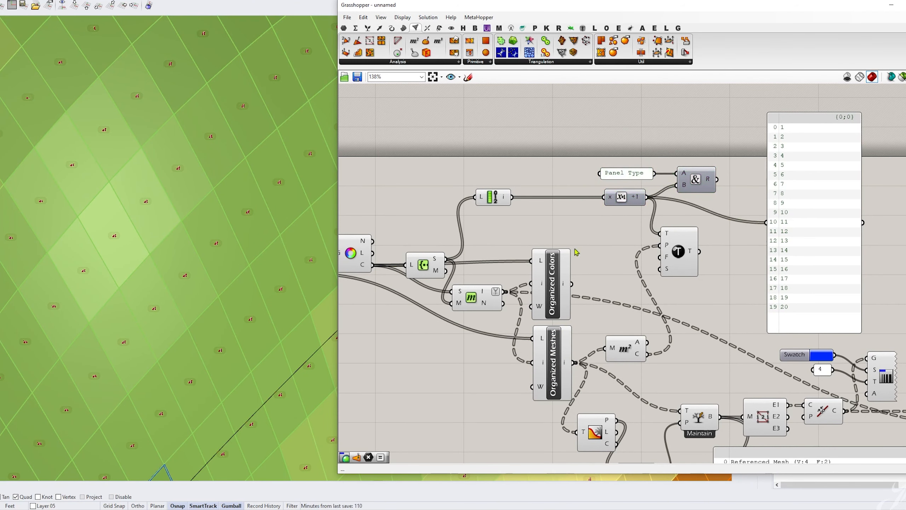
pyautogui.moveTo(491, 198); pyautogui.dragTo(475, 199)
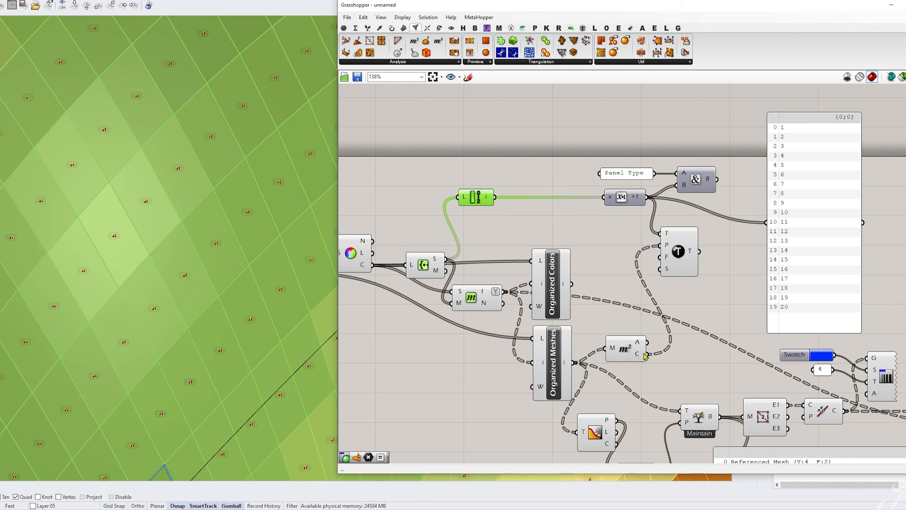
# Step: Add a Graft Tree component between the list index component and the x+1 expression
pyautogui.moveTo(705, 310); pyautogui.dragTo(632, 202, button='right')
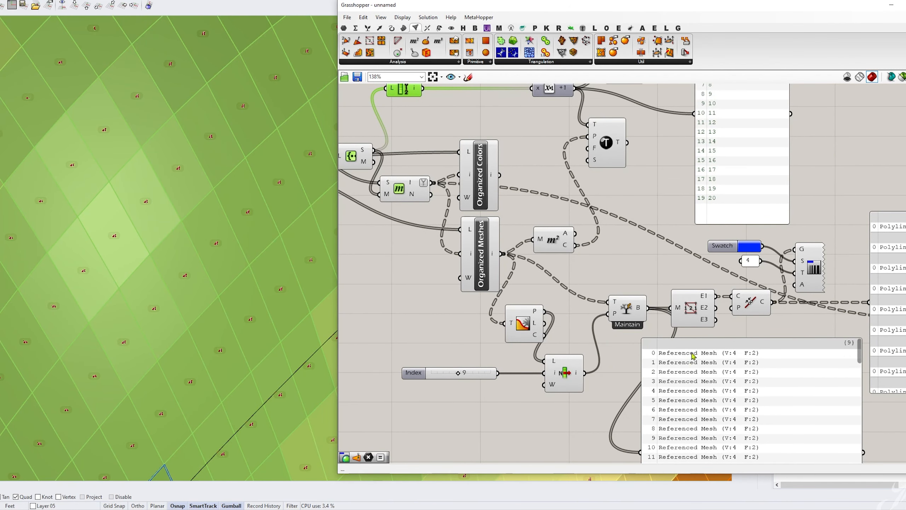
pyautogui.moveTo(810, 336); pyautogui.dragTo(778, 278, button='right')
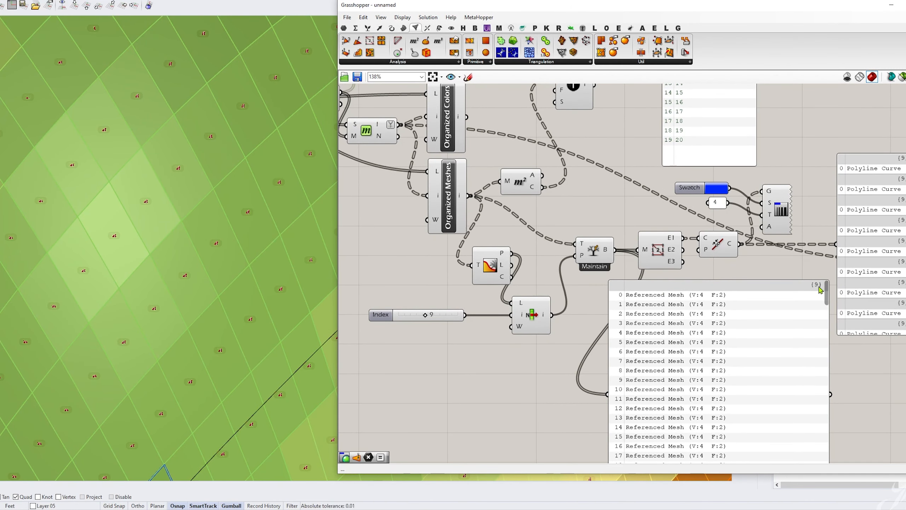
pyautogui.moveTo(826, 292); pyautogui.dragTo(826, 290)
pyautogui.moveTo(729, 150); pyautogui.dragTo(731, 232, button='right')
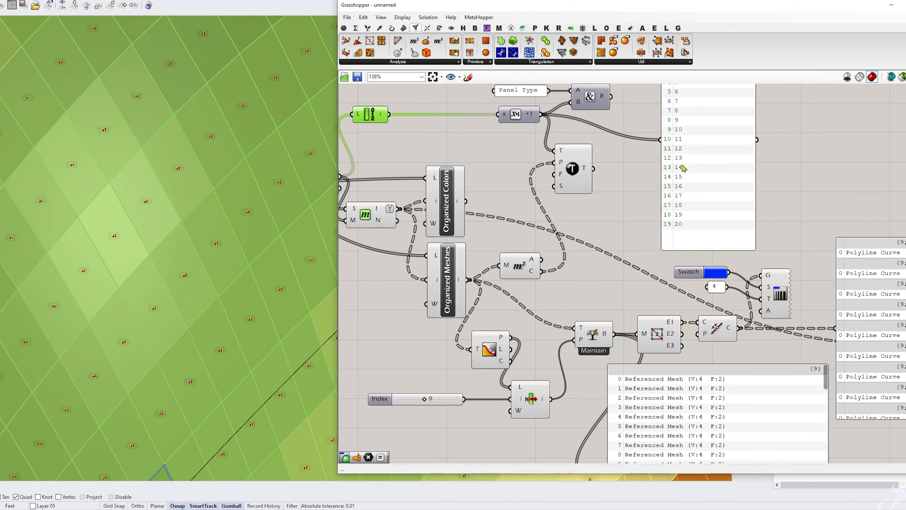
pyautogui.moveTo(682, 125); pyautogui.dragTo(666, 187, button='right')
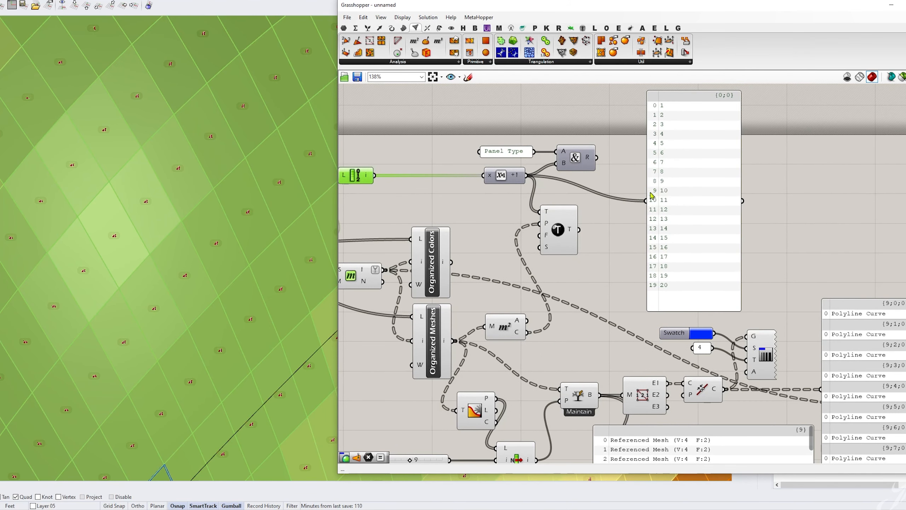
pyautogui.moveTo(413, 209); pyautogui.dragTo(586, 203, button='right')
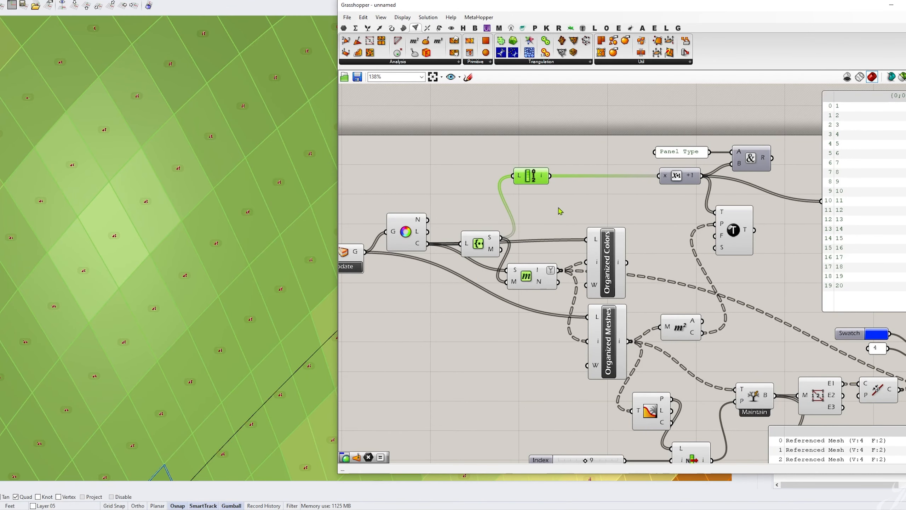
pyautogui.doubleClick(567, 220)
pyautogui.write('graft')
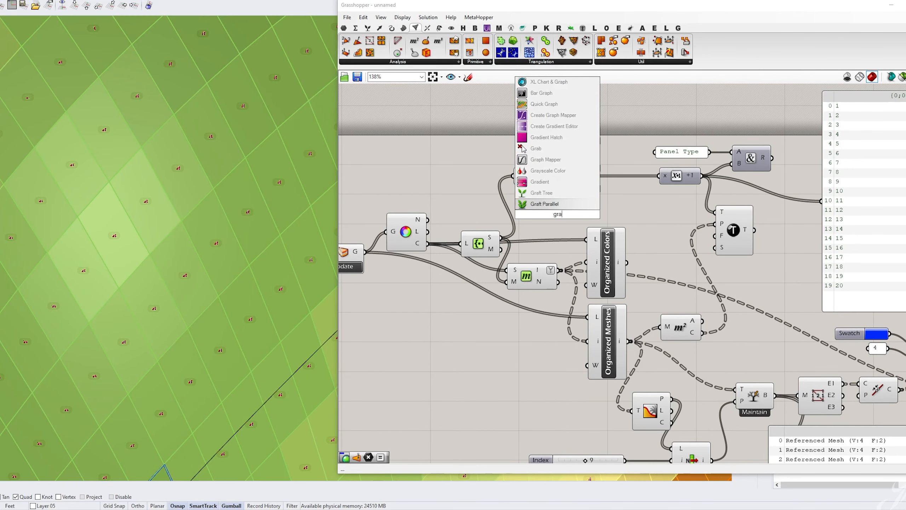
pyautogui.click(582, 202)
pyautogui.moveTo(561, 212); pyautogui.dragTo(590, 197)
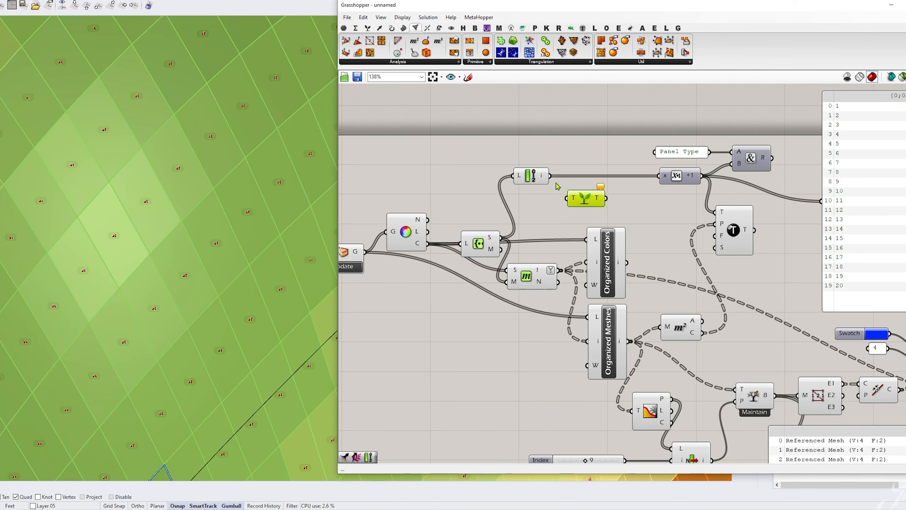
# Step: Route the list indices through Graft Tree into the data panel and the x+1 expression, aligning it in their row
pyautogui.moveTo(550, 176); pyautogui.dragTo(821, 201)
pyautogui.moveTo(890, 134); pyautogui.dragTo(818, 148, button='right')
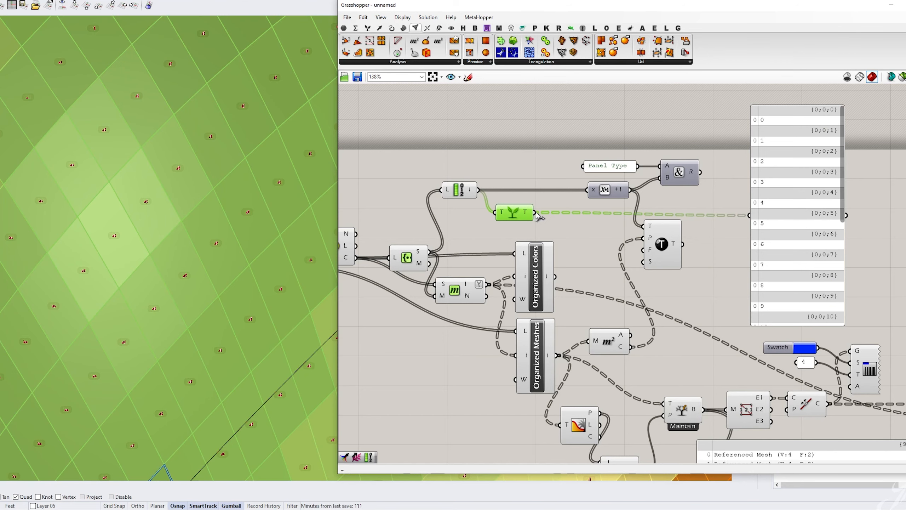
pyautogui.moveTo(534, 212); pyautogui.dragTo(587, 189)
pyautogui.moveTo(515, 215); pyautogui.dragTo(509, 193)
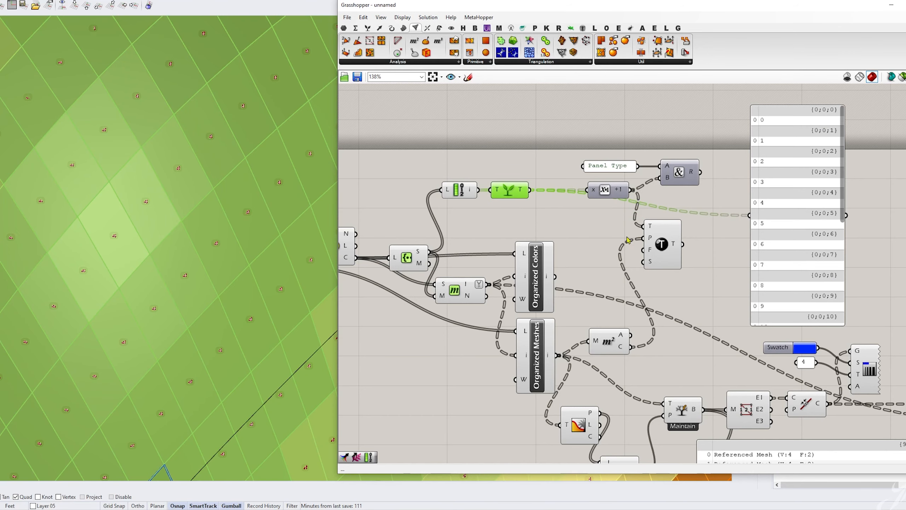
# Step: Duplicate the index data panel beside the original, connect the copy to the Mesh Area's C output and widen it
pyautogui.moveTo(804, 204); pyautogui.dragTo(782, 195)
pyautogui.moveTo(779, 194); pyautogui.dragTo(703, 183, button='right')
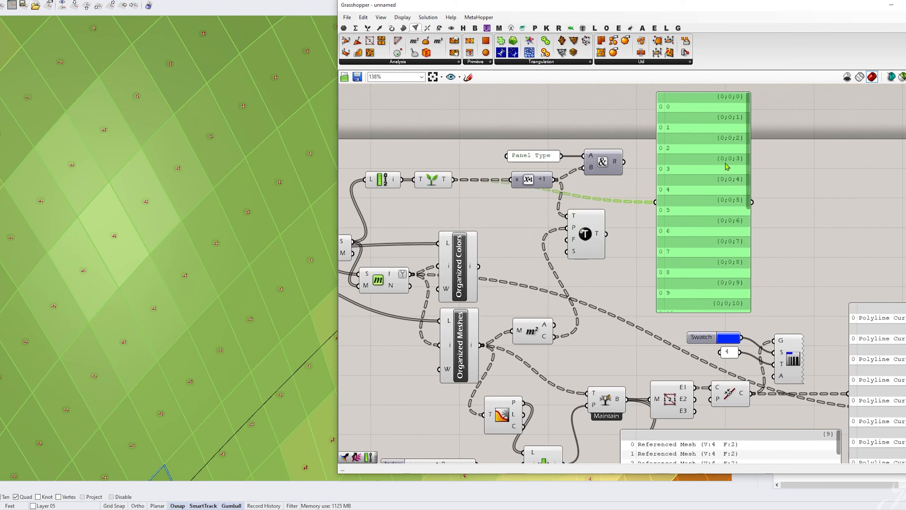
pyautogui.keyDown('alt'); pyautogui.moveTo(725, 168); pyautogui.dragTo(820, 167); pyautogui.keyUp('alt')
pyautogui.keyDown('alt'); pyautogui.moveTo(766, 138); pyautogui.dragTo(767, 137); pyautogui.keyUp('alt')
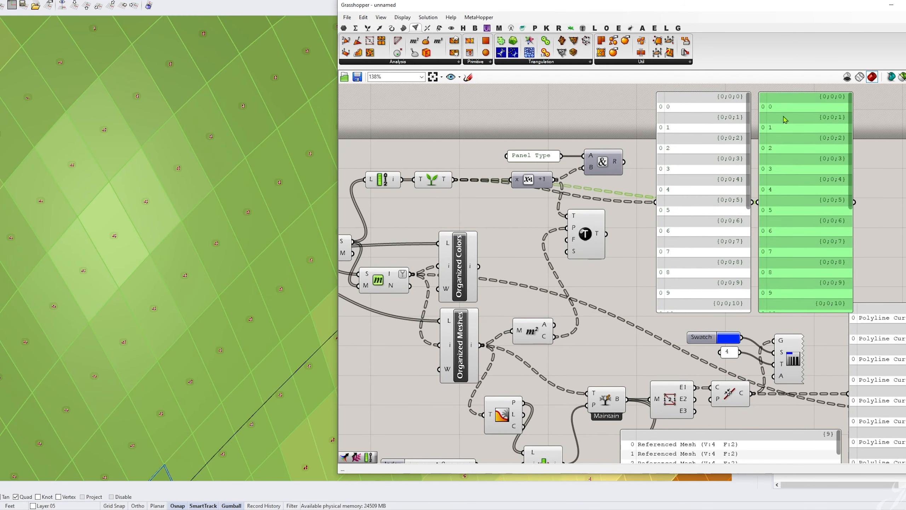
pyautogui.moveTo(554, 336); pyautogui.dragTo(758, 202)
pyautogui.moveTo(852, 135); pyautogui.dragTo(904, 135)
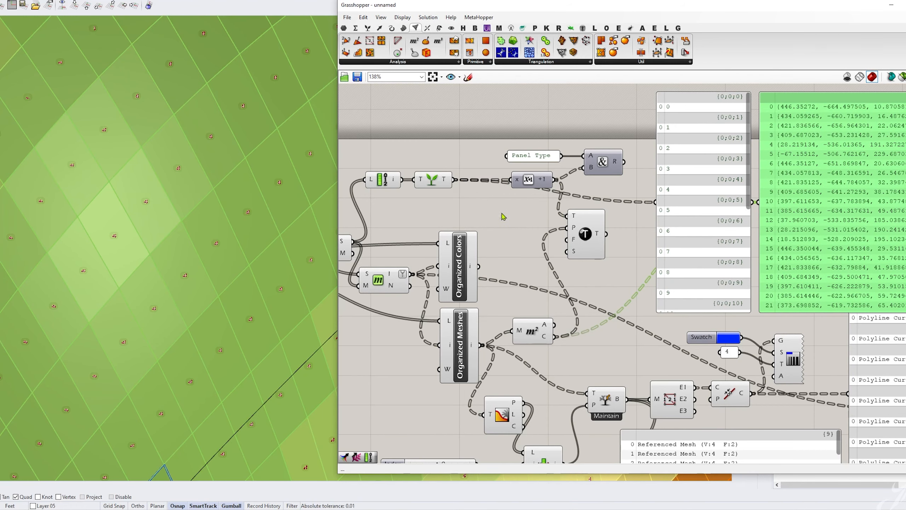
# Step: Turn off Simplify on the I output of the member index component
pyautogui.moveTo(479, 214); pyautogui.dragTo(522, 211, button='right')
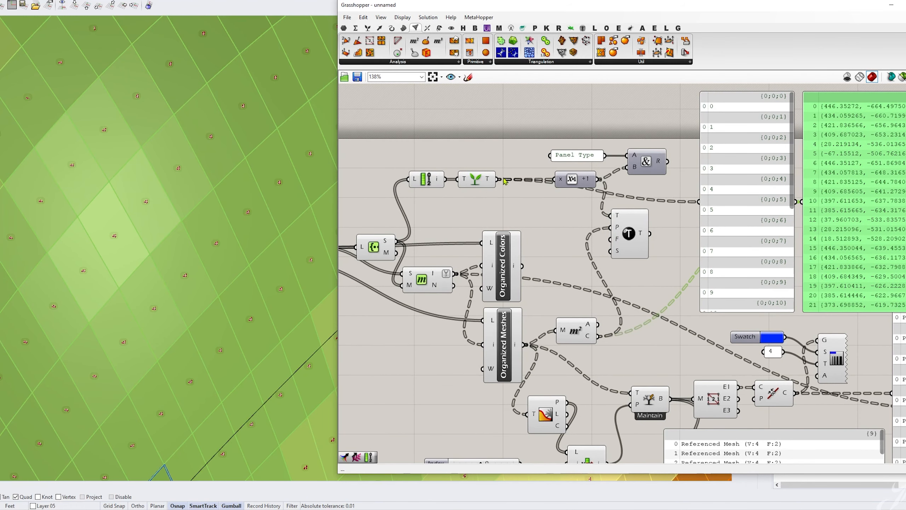
pyautogui.rightClick(489, 183)
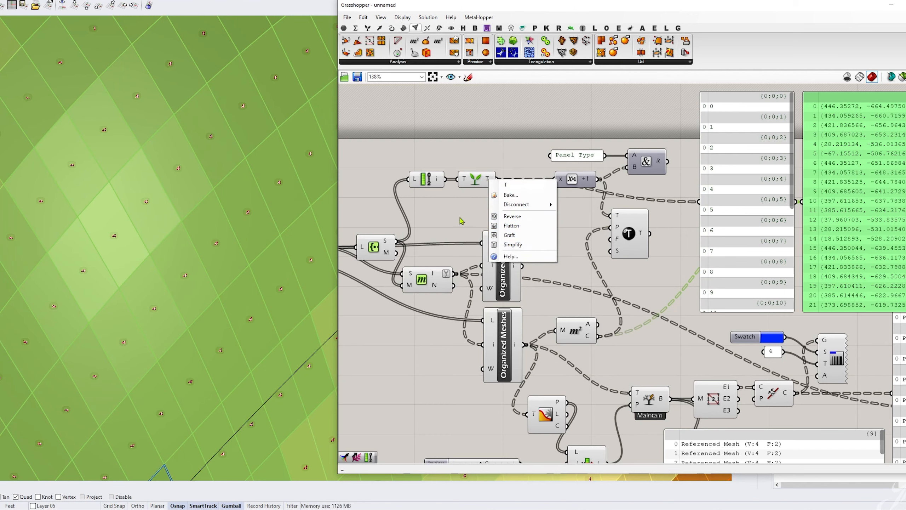
pyautogui.click(501, 245)
pyautogui.rightClick(445, 277)
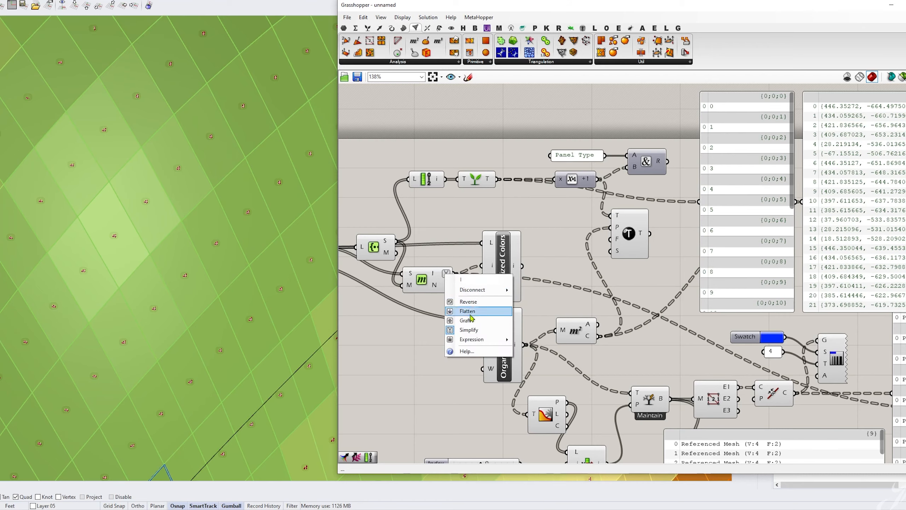
pyautogui.click(463, 332)
# Step: Move the index data panel up and place the x+1 expression closer to the Graft Tree component
pyautogui.moveTo(610, 288); pyautogui.dragTo(591, 303, button='right')
pyautogui.moveTo(589, 267); pyautogui.dragTo(499, 279, button='right')
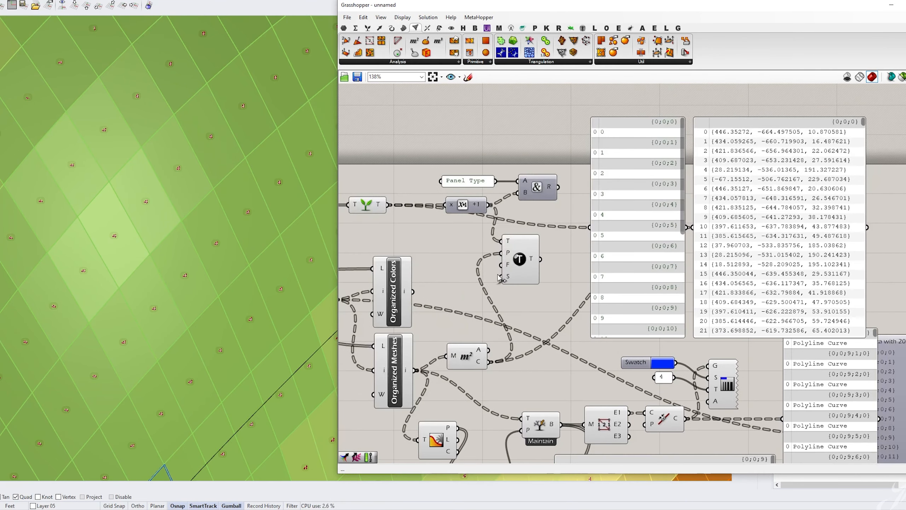
pyautogui.moveTo(547, 218); pyautogui.dragTo(657, 202, button='right')
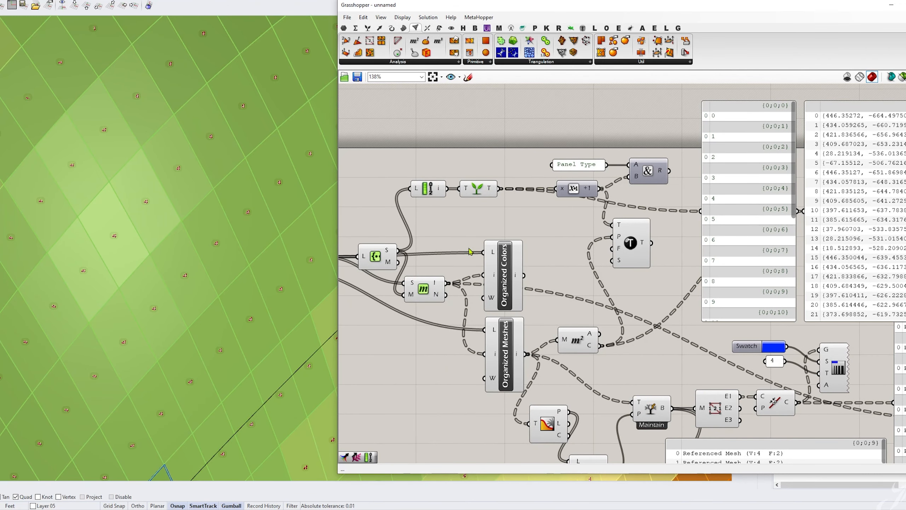
pyautogui.scroll(-1, 442, 290)
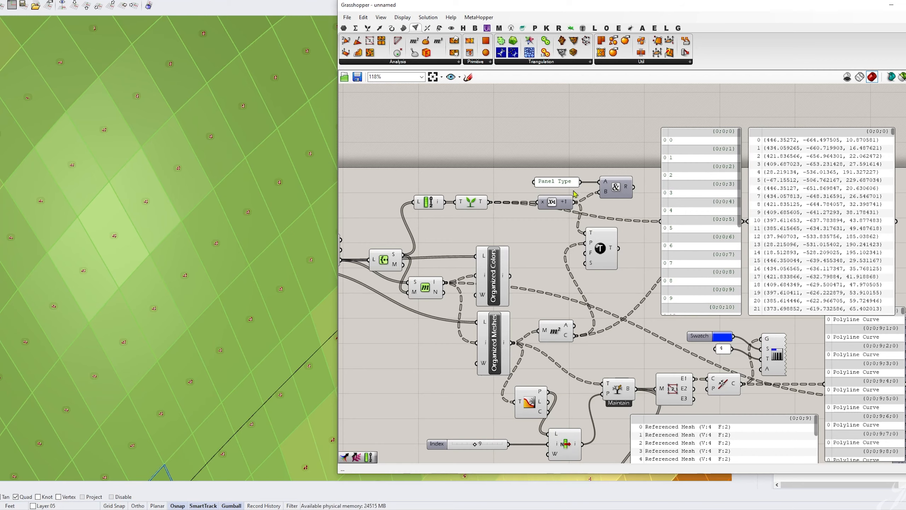
pyautogui.scroll(4, 727, 134)
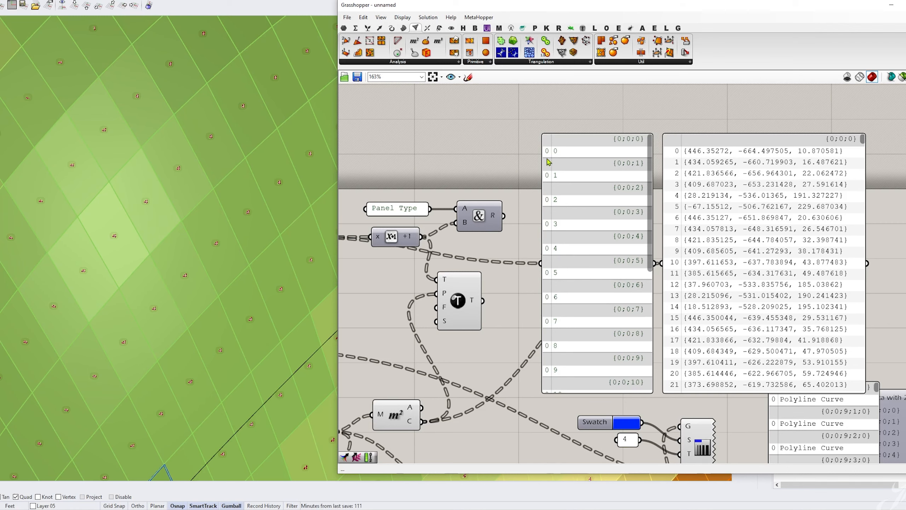
pyautogui.moveTo(548, 162); pyautogui.dragTo(695, 166, button='right')
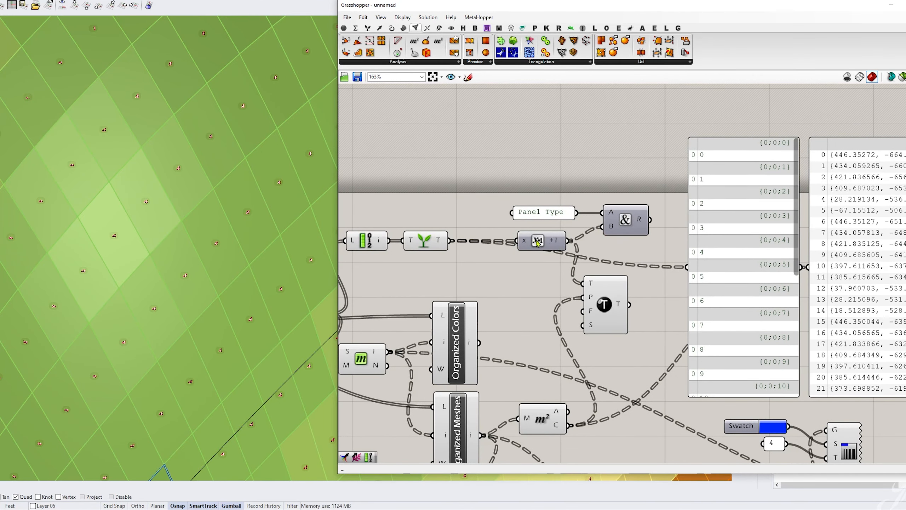
pyautogui.moveTo(721, 301); pyautogui.dragTo(734, 264)
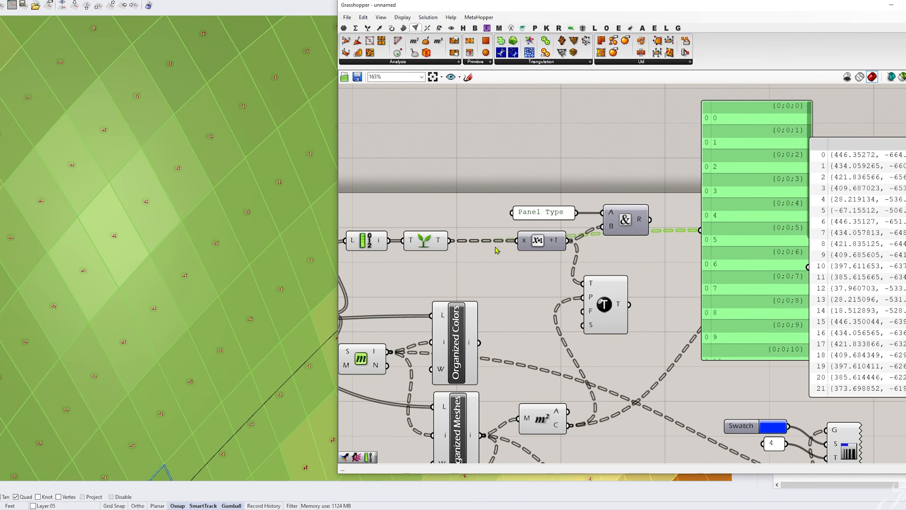
pyautogui.moveTo(542, 246); pyautogui.dragTo(500, 246)
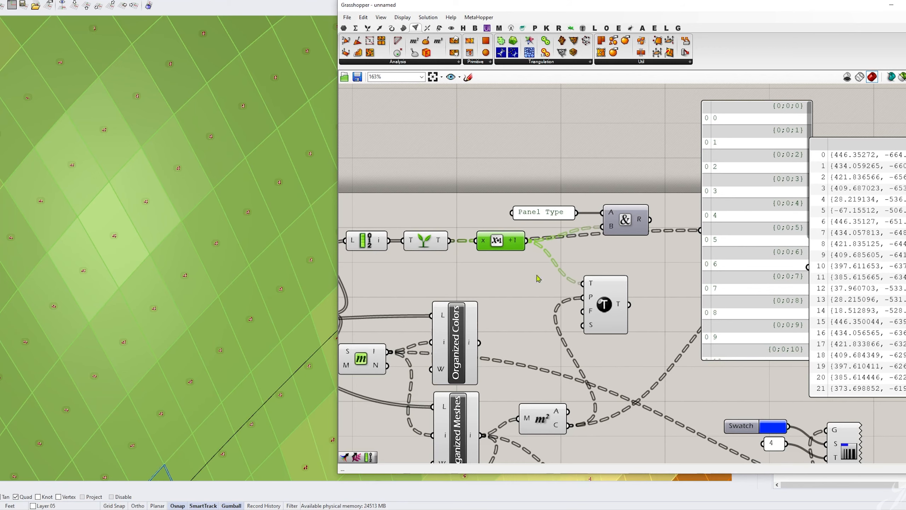
# Step: Nudge the Mesh Area component slightly closer to Organized Meshes and check the panel centre points in the viewport
pyautogui.moveTo(613, 349); pyautogui.dragTo(606, 274, button='right')
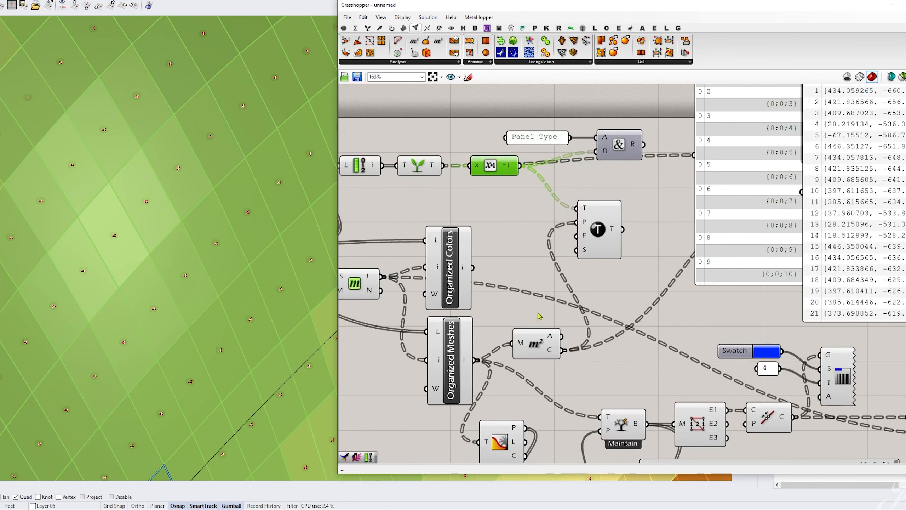
pyautogui.moveTo(537, 348); pyautogui.dragTo(532, 350)
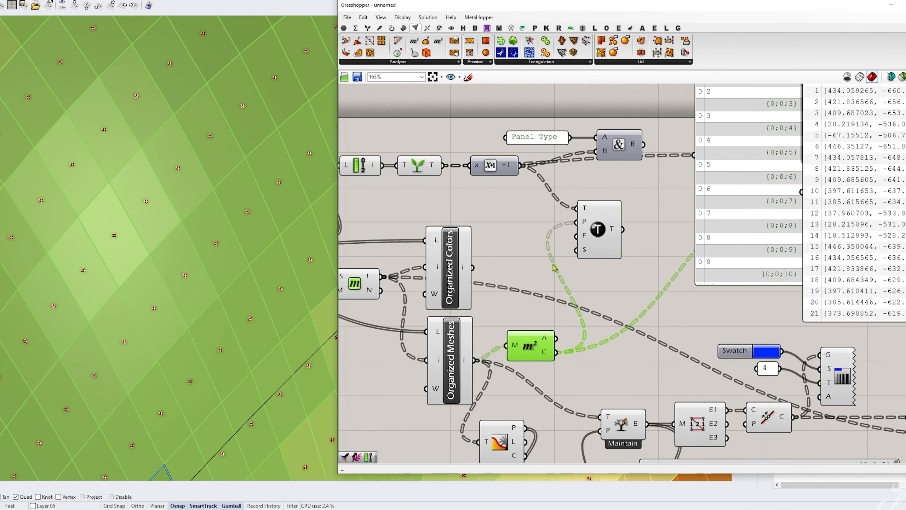
pyautogui.scroll(2, 150, 326)
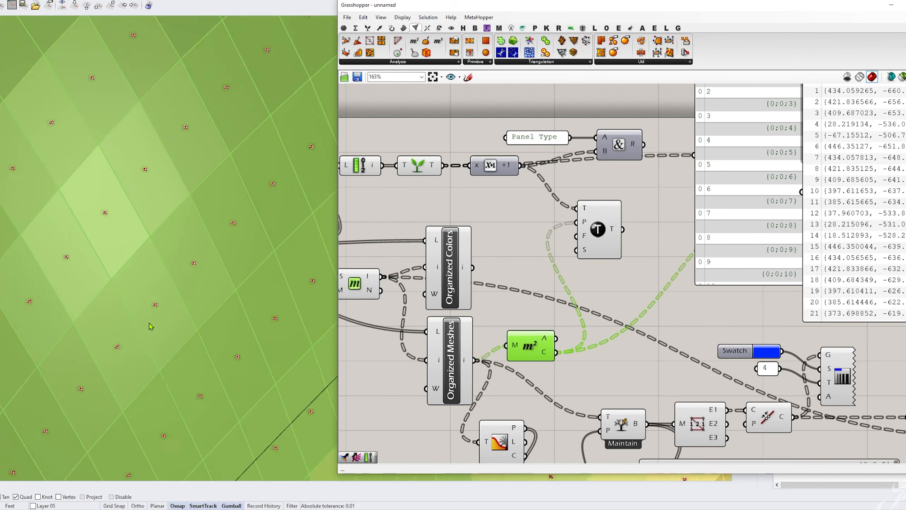
pyautogui.scroll(-3, 150, 326)
pyautogui.moveTo(509, 296); pyautogui.dragTo(513, 230, button='right')
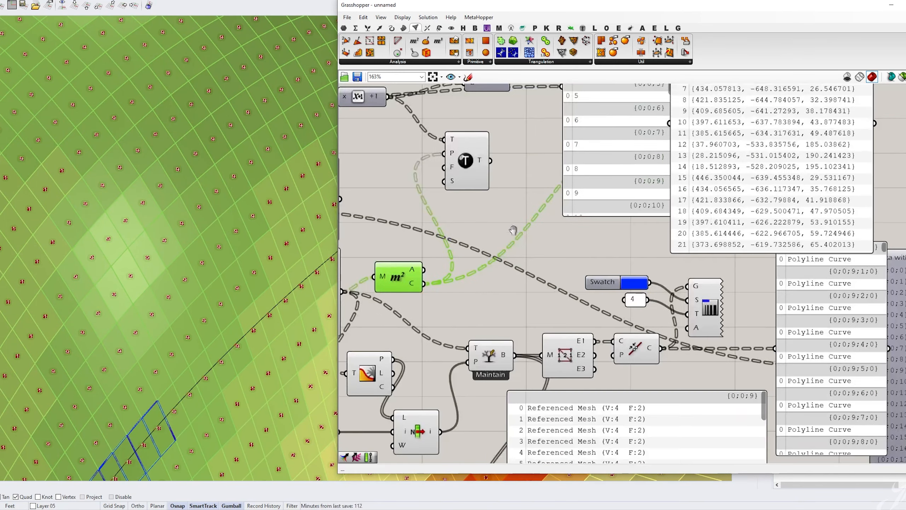
# Step: Hide the coloured source mesh in Rhino and turn off preview for the components feeding the label component, leaving only labels and blue outlines
pyautogui.moveTo(852, 14); pyautogui.dragTo(825, 9)
pyautogui.click(855, 134)
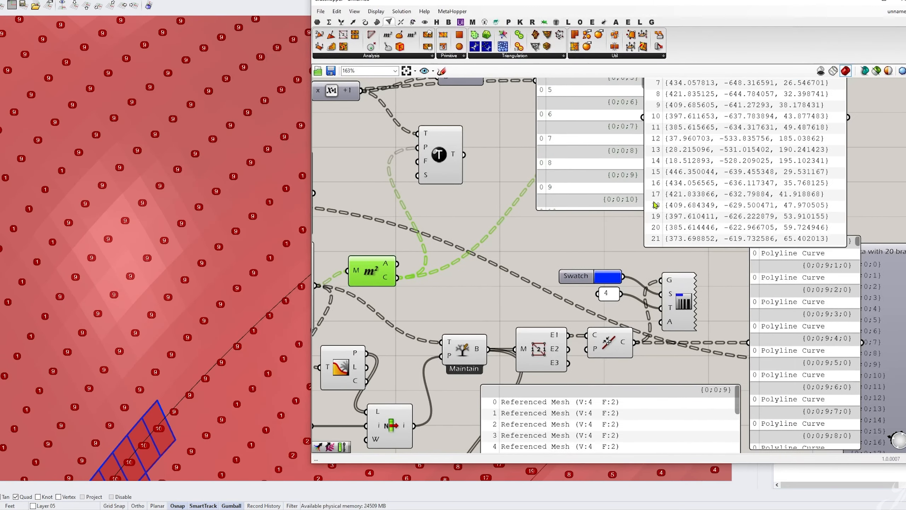
pyautogui.scroll(-4, 567, 211)
pyautogui.moveTo(581, 308); pyautogui.dragTo(655, 315, button='right')
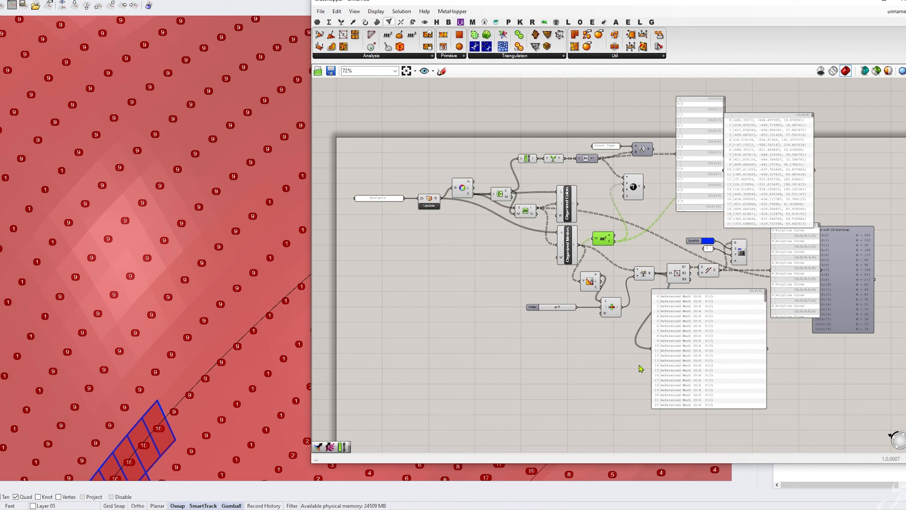
pyautogui.moveTo(639, 365); pyautogui.dragTo(427, 142)
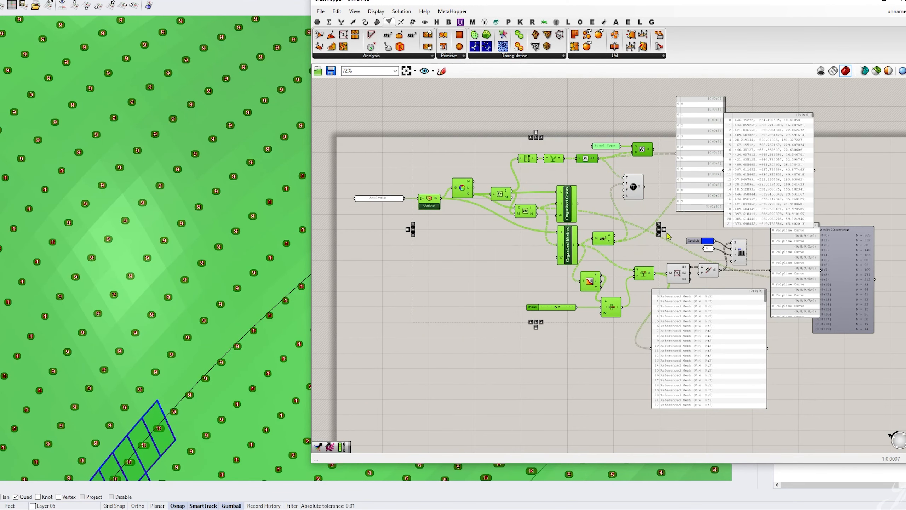
pyautogui.middleClick(667, 219)
pyautogui.click(693, 199)
# Step: Examine the type labels across the surface against the blue-outlined panels, shifting the Grasshopper window aside to reveal more of the model
pyautogui.scroll(-5, 163, 241)
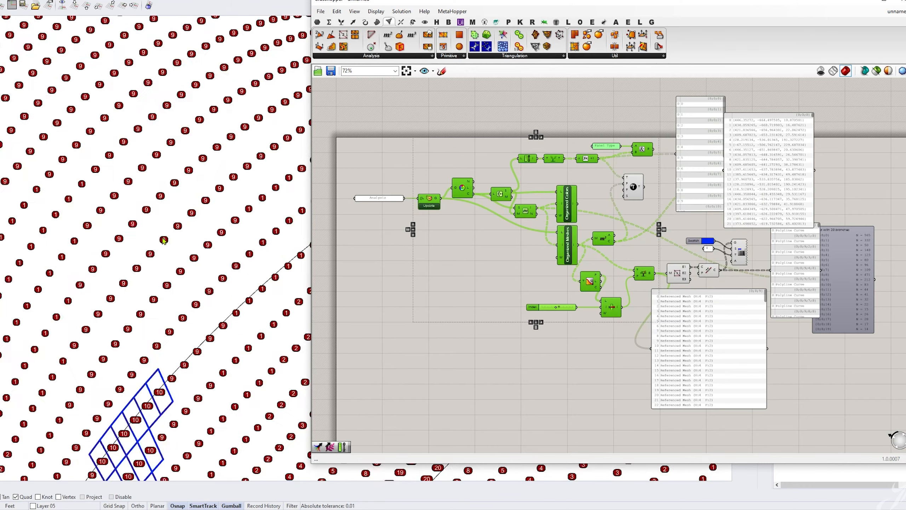
pyautogui.moveTo(175, 235); pyautogui.dragTo(141, 204, button='right')
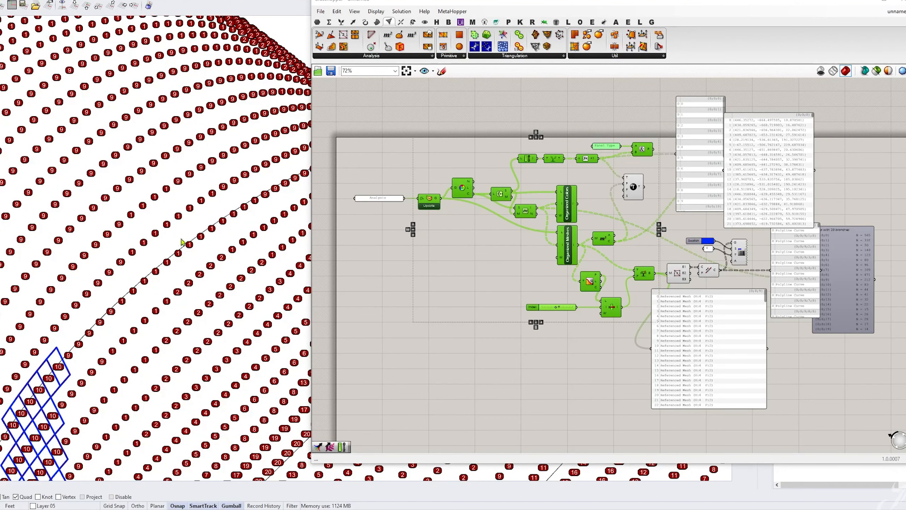
pyautogui.scroll(-5, 121, 336)
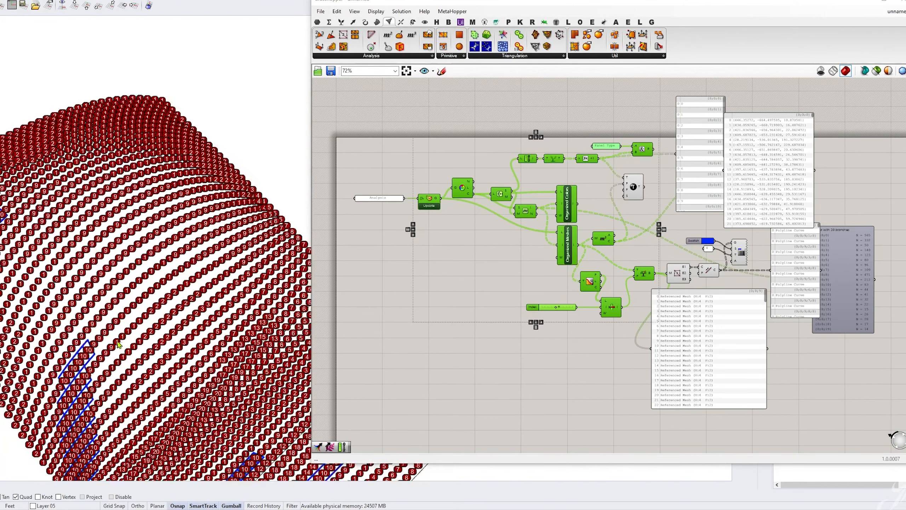
pyautogui.scroll(5, 146, 230)
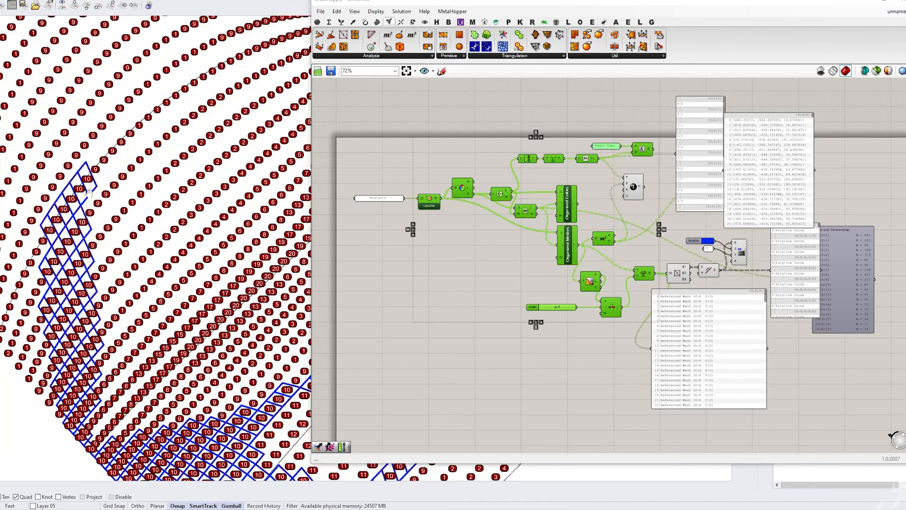
pyautogui.scroll(-3, 182, 291)
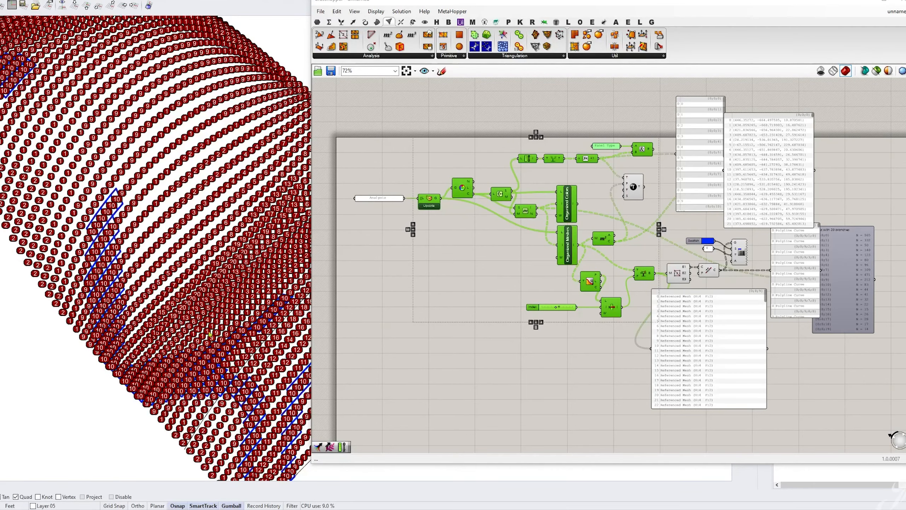
pyautogui.scroll(5, 211, 334)
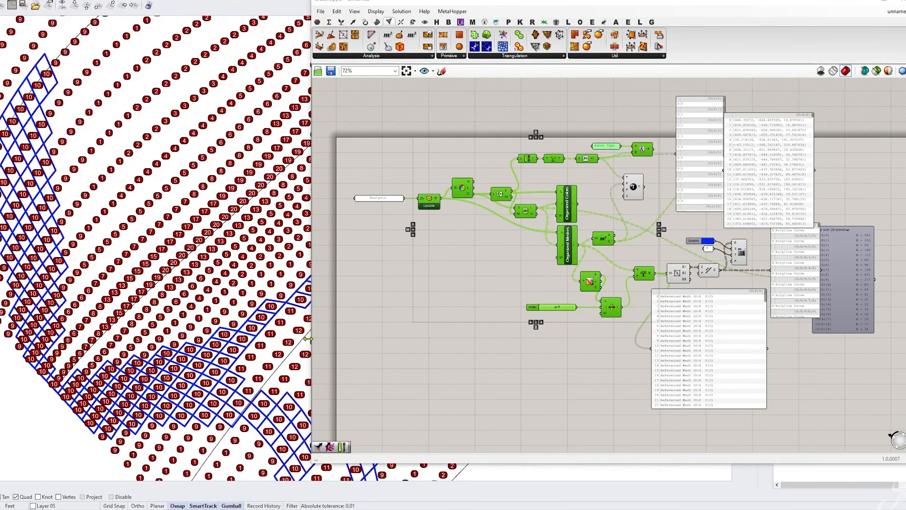
pyautogui.moveTo(307, 338); pyautogui.dragTo(421, 339)
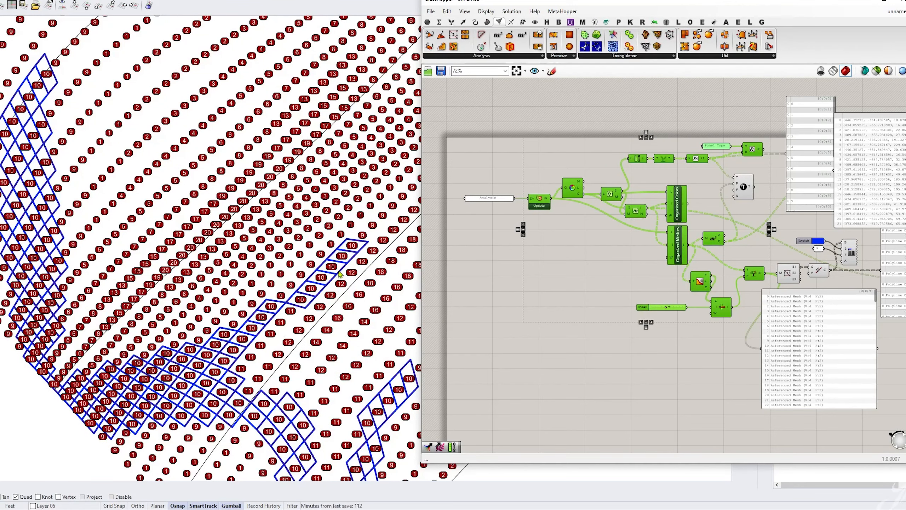
pyautogui.scroll(3, 269, 343)
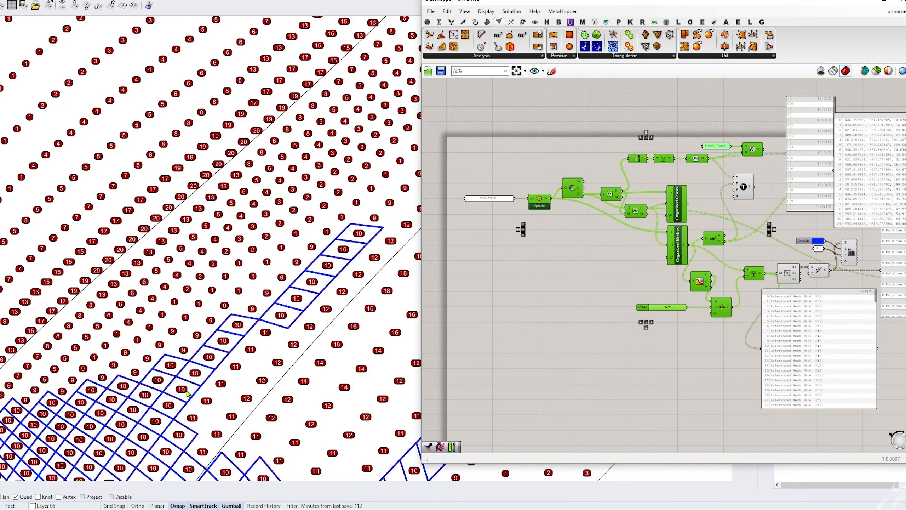
pyautogui.keyDown('shift'); pyautogui.moveTo(187, 394); pyautogui.dragTo(64, 273, button='right'); pyautogui.keyUp('shift')
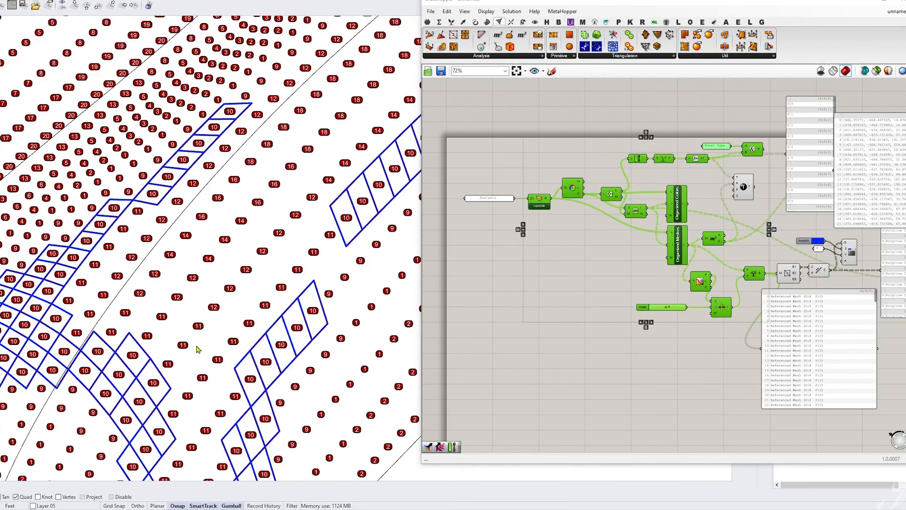
pyautogui.scroll(-4, 238, 343)
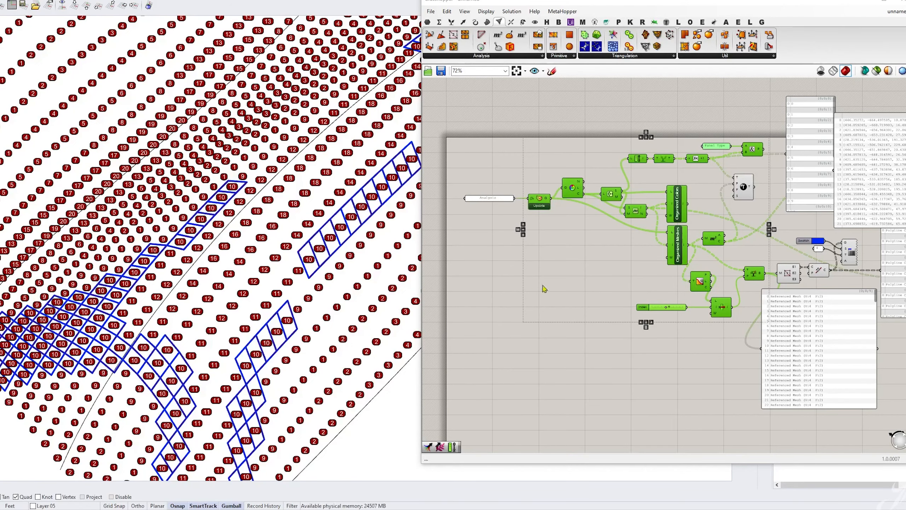
# Step: Set the Index slider to 8 and finally to 2, comparing the outlined panels with their type labels each time
pyautogui.moveTo(578, 278); pyautogui.dragTo(509, 276, button='right')
pyautogui.scroll(3, 596, 302)
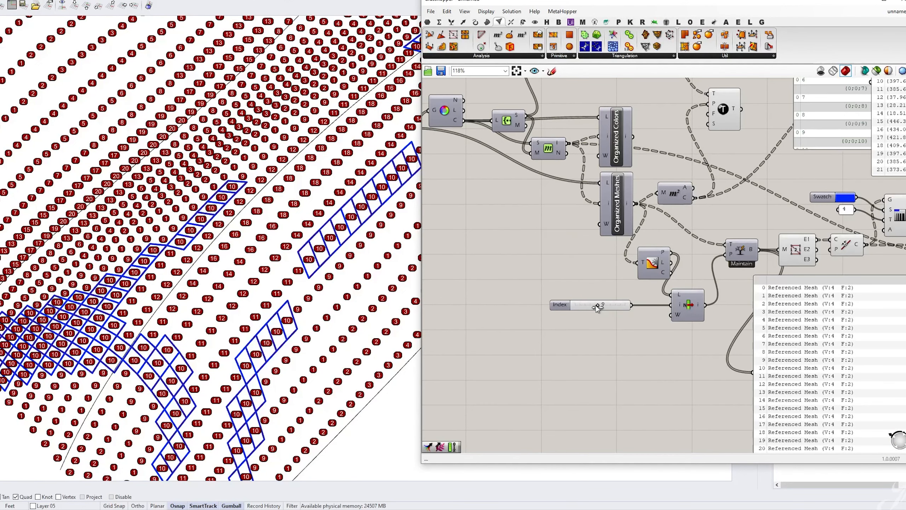
pyautogui.moveTo(601, 307); pyautogui.dragTo(594, 310)
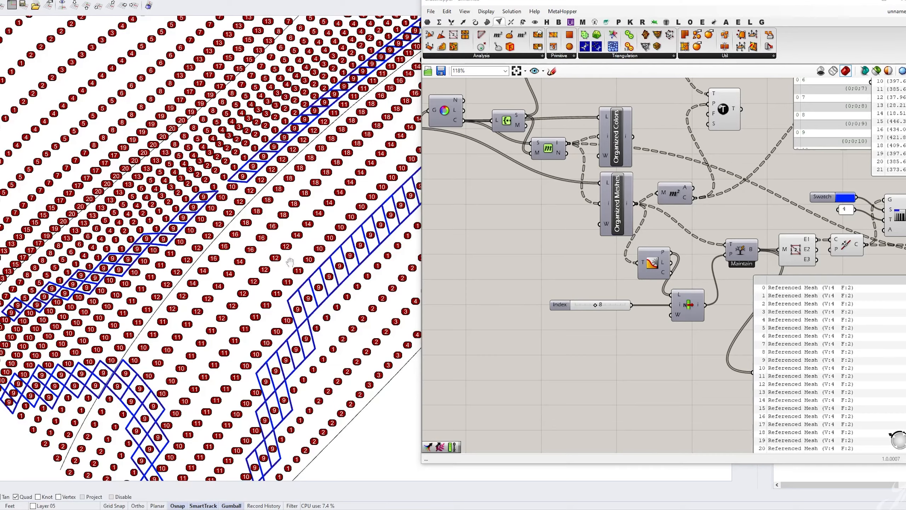
pyautogui.keyDown('shift'); pyautogui.moveTo(278, 271); pyautogui.dragTo(100, 396, button='right'); pyautogui.keyUp('shift')
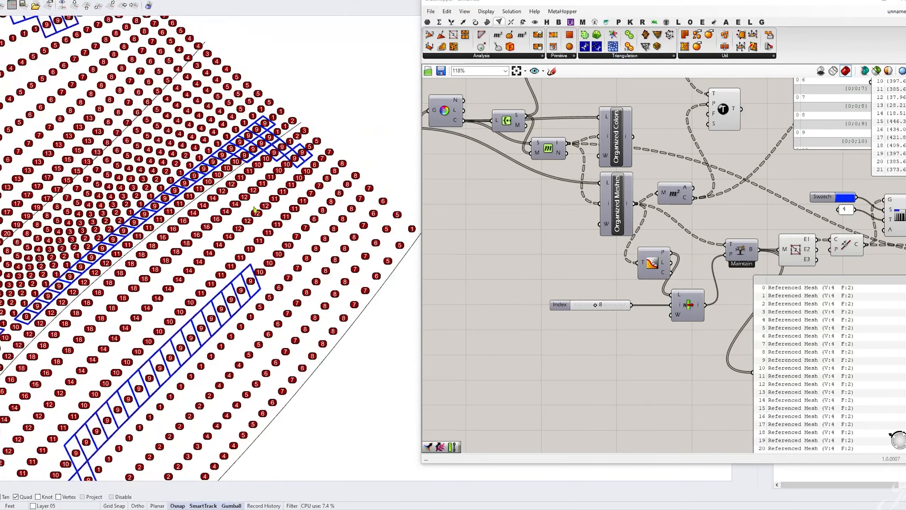
pyautogui.keyDown('shift'); pyautogui.moveTo(36, 314); pyautogui.dragTo(305, 179, button='right'); pyautogui.keyUp('shift')
pyautogui.scroll(-2, 114, 223)
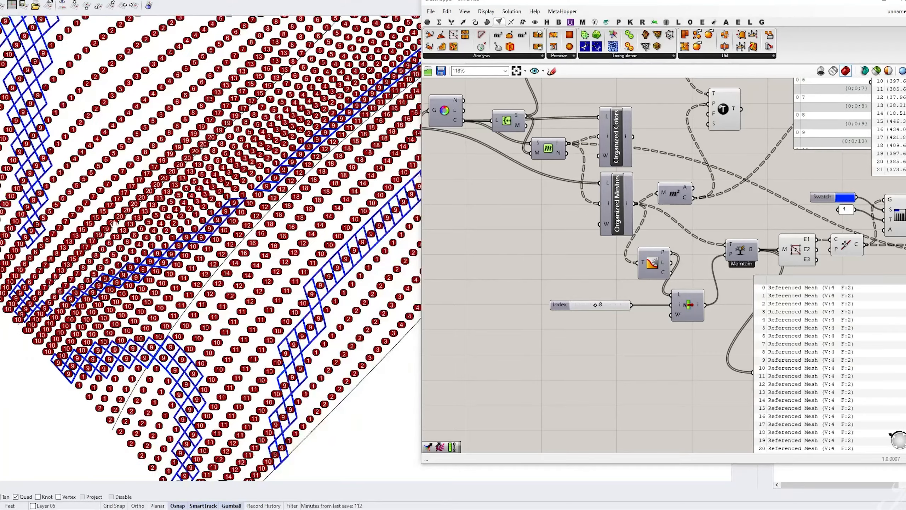
pyautogui.keyDown('shift'); pyautogui.moveTo(84, 123); pyautogui.dragTo(109, 348, button='right'); pyautogui.keyUp('shift')
pyautogui.scroll(-3, 104, 242)
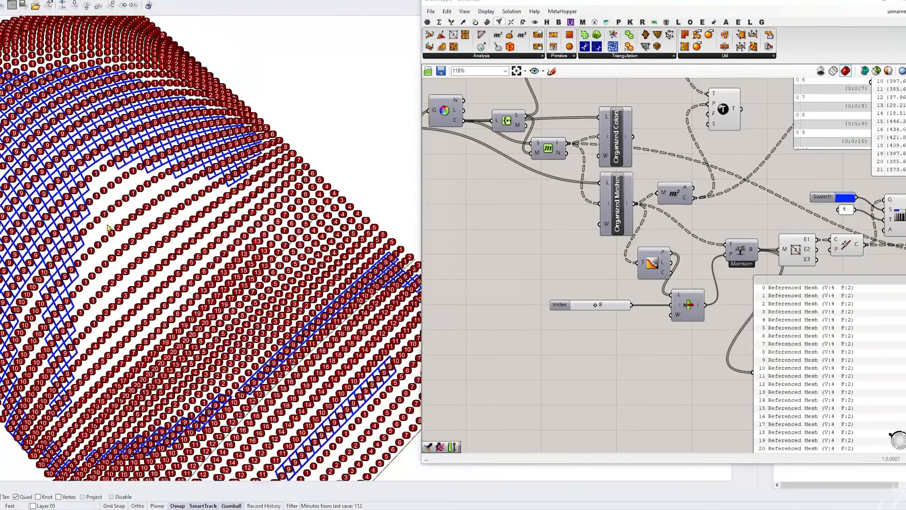
pyautogui.moveTo(186, 239)
pyautogui.mouseDown(button='right')
pyautogui.moveTo(214, 240)
pyautogui.moveTo(216, 231)
pyautogui.moveTo(210, 257)
pyautogui.moveTo(219, 216)
pyautogui.mouseUp(button='right')
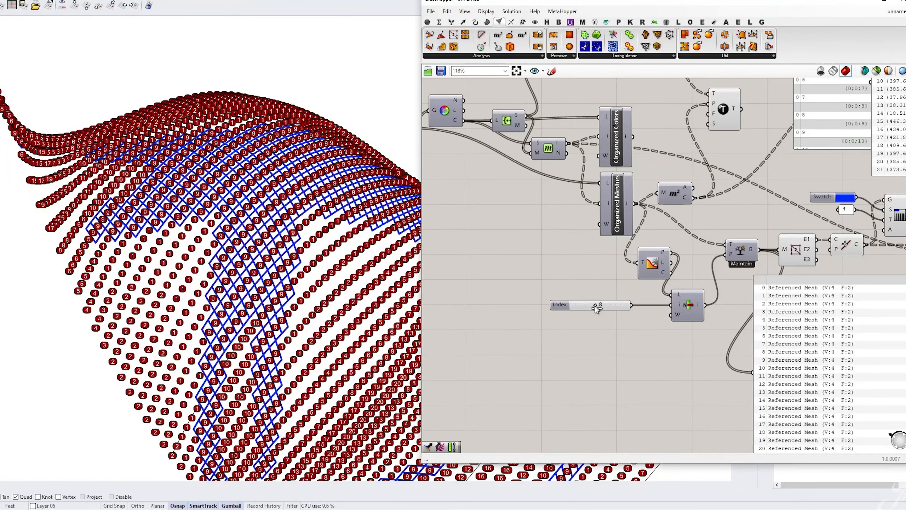
pyautogui.moveTo(594, 305)
pyautogui.mouseDown()
pyautogui.moveTo(615, 304)
pyautogui.moveTo(579, 309)
pyautogui.mouseUp()
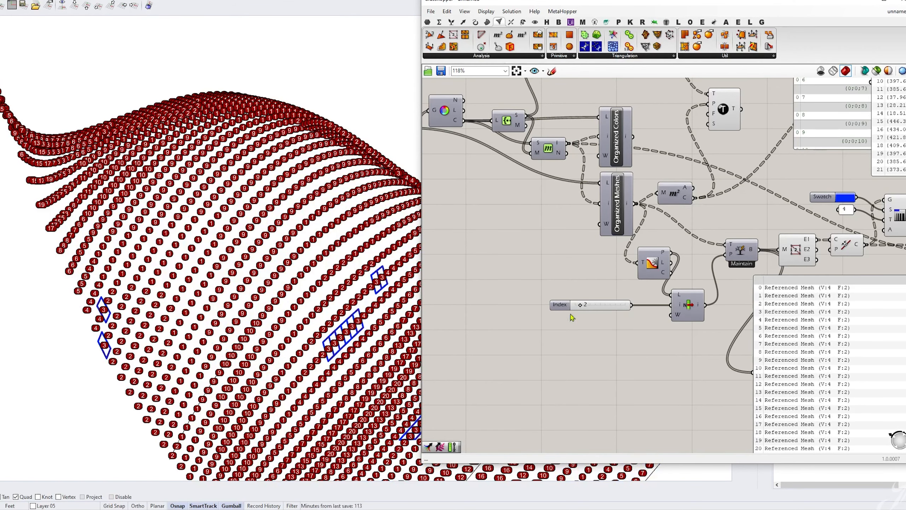
pyautogui.keyDown('shift'); pyautogui.moveTo(335, 289); pyautogui.dragTo(208, 264, button='right'); pyautogui.keyUp('shift')
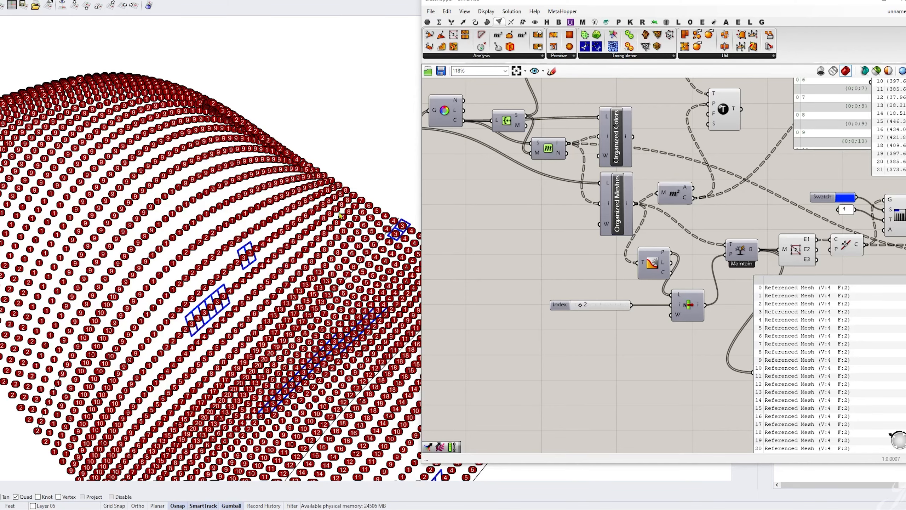
# Step: Move the index and centre-point data panels away from the label component, and shift the label component slightly beneath the concatenation
pyautogui.moveTo(781, 105); pyautogui.dragTo(594, 199, button='right')
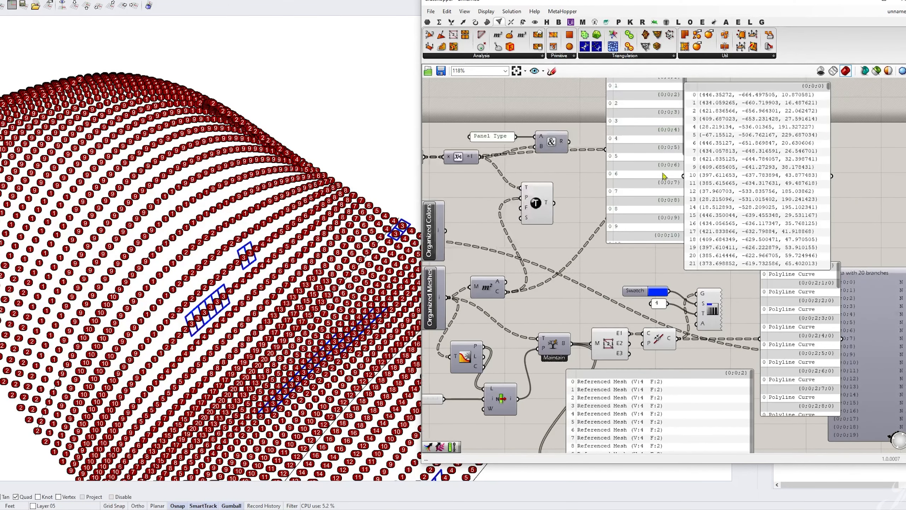
pyautogui.moveTo(848, 140); pyautogui.dragTo(896, 162)
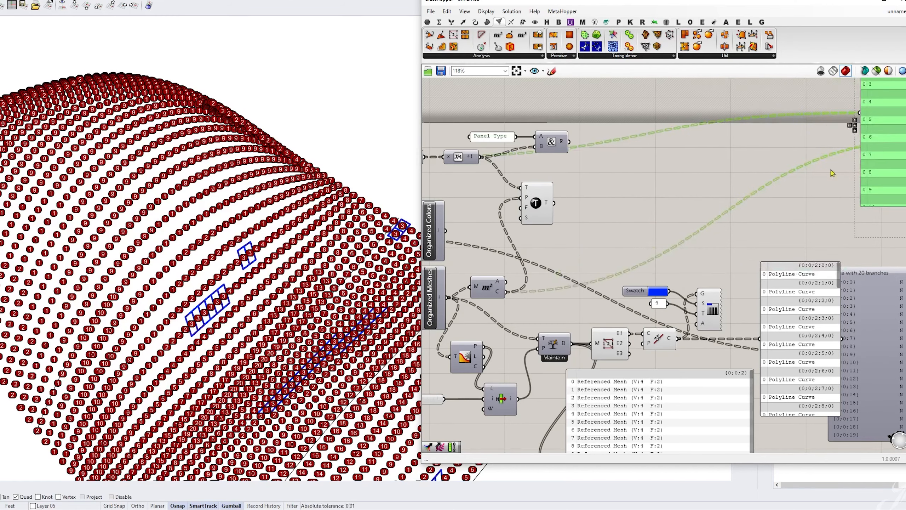
pyautogui.moveTo(537, 207); pyautogui.dragTo(558, 201)
pyautogui.click(528, 229)
# Step: Set the label size to 10 with a new value panel connected to the label component's S input and aligned beside it
pyautogui.scroll(3, 541, 216)
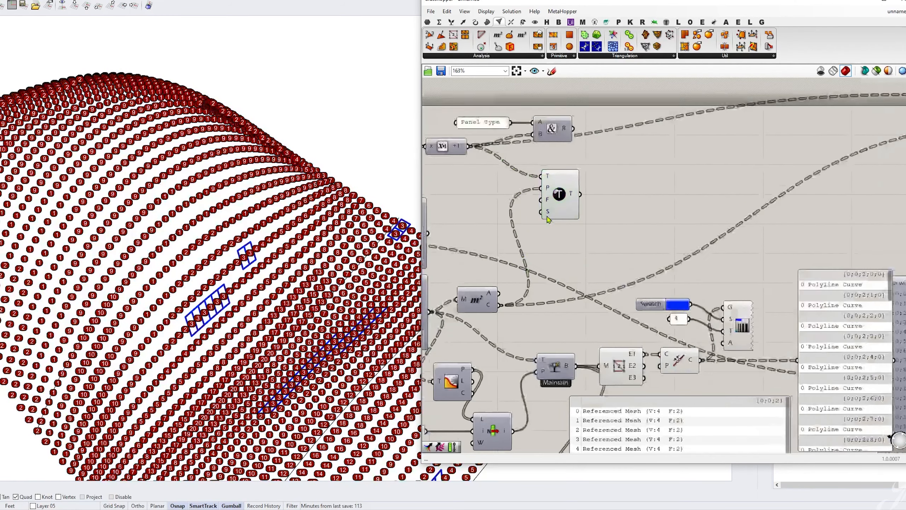
pyautogui.moveTo(542, 214); pyautogui.dragTo(638, 214, button='right')
pyautogui.doubleClick(553, 223)
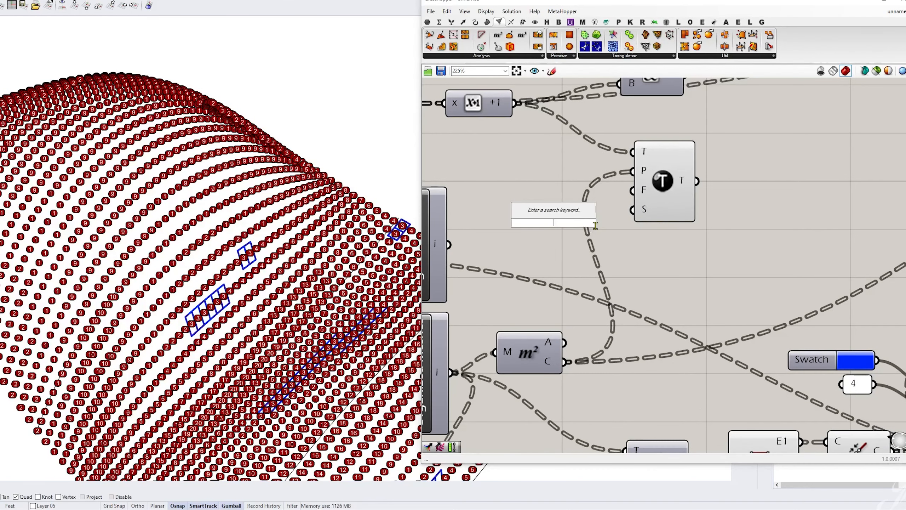
pyautogui.write('10')
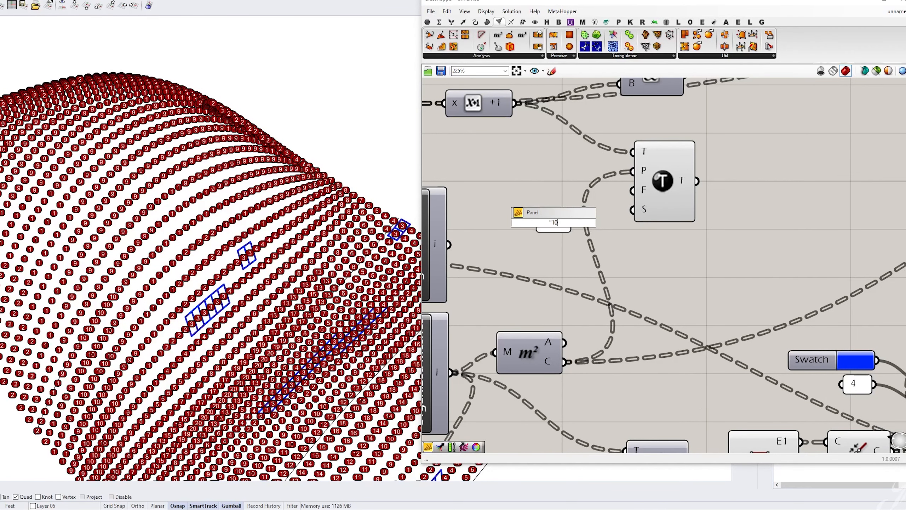
pyautogui.press('Return')
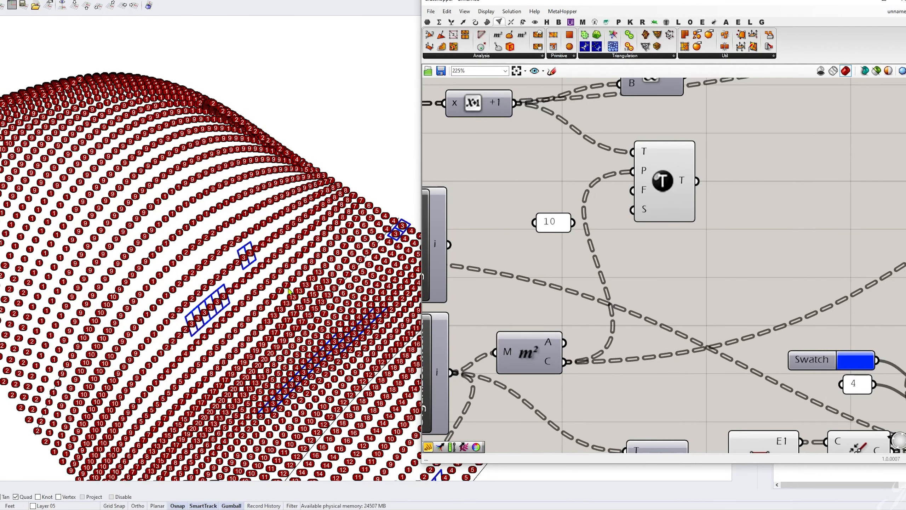
pyautogui.moveTo(572, 222); pyautogui.dragTo(632, 210)
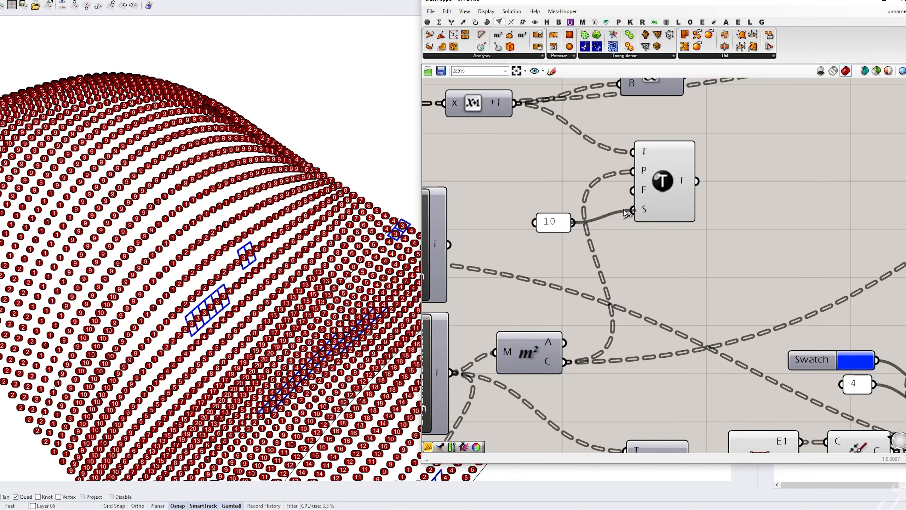
pyautogui.moveTo(555, 222); pyautogui.dragTo(586, 209)
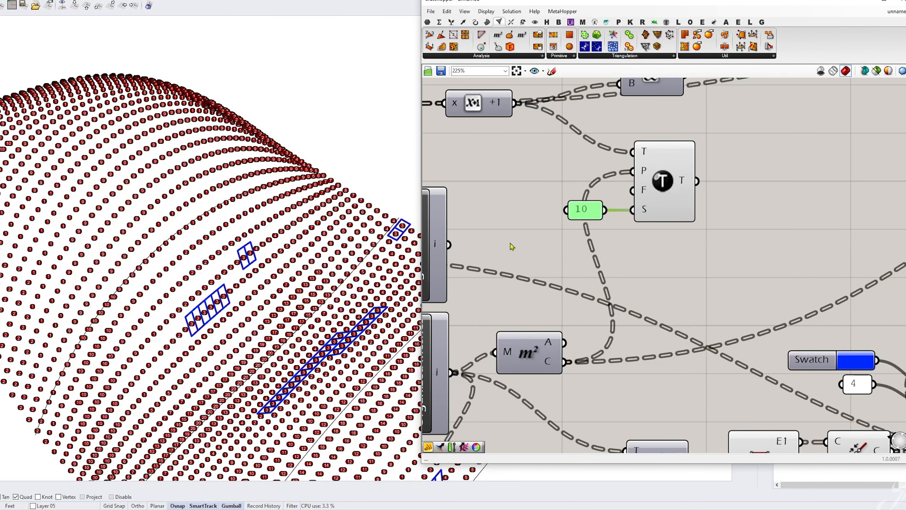
pyautogui.click(590, 235)
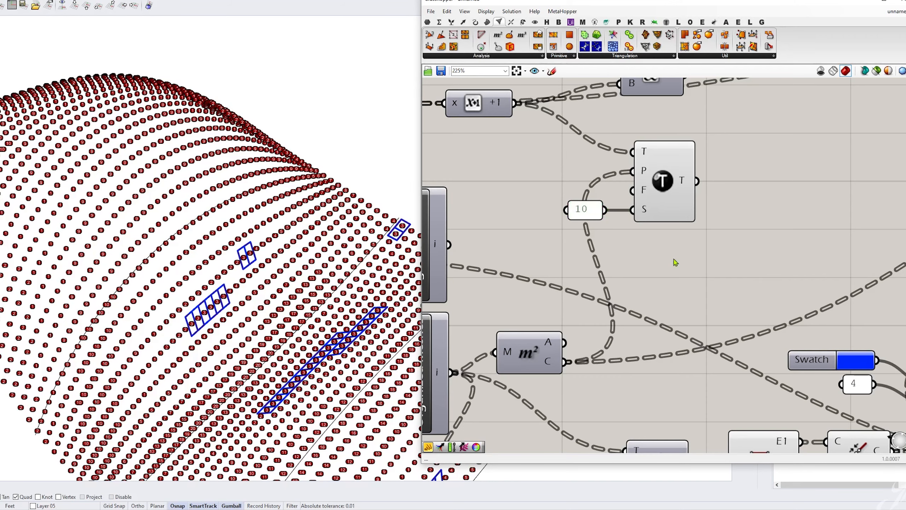
pyautogui.scroll(-4, 671, 264)
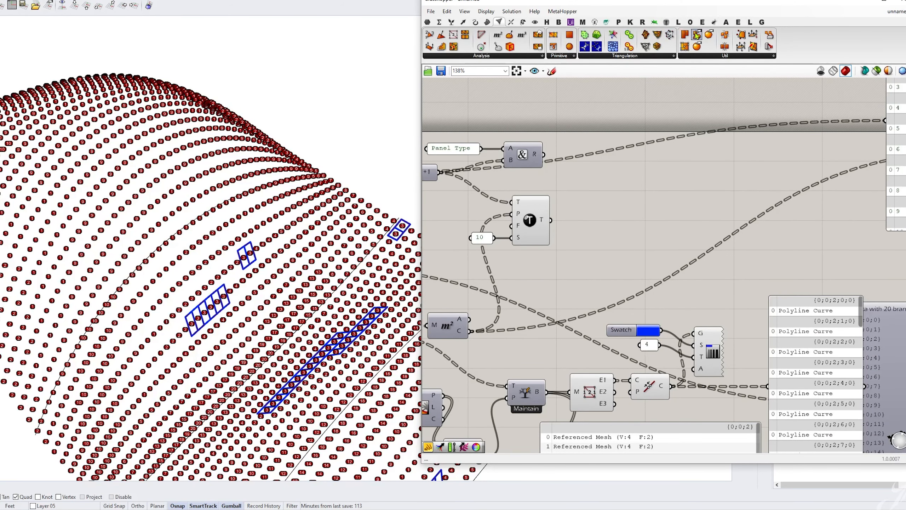
# Step: Add Define Object Attributes and Bake Objects components beside the label component, feeding the attributes output into the bake component's A input
pyautogui.click(701, 23)
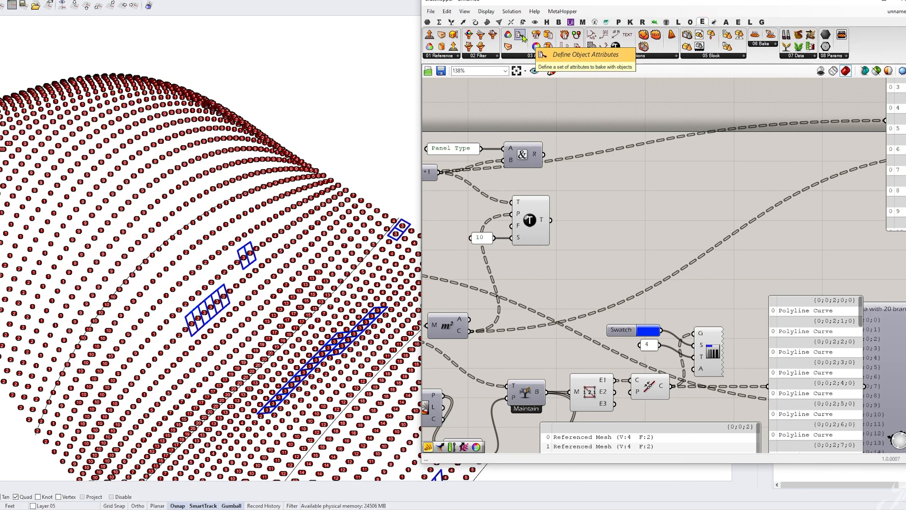
pyautogui.moveTo(520, 36); pyautogui.dragTo(686, 191)
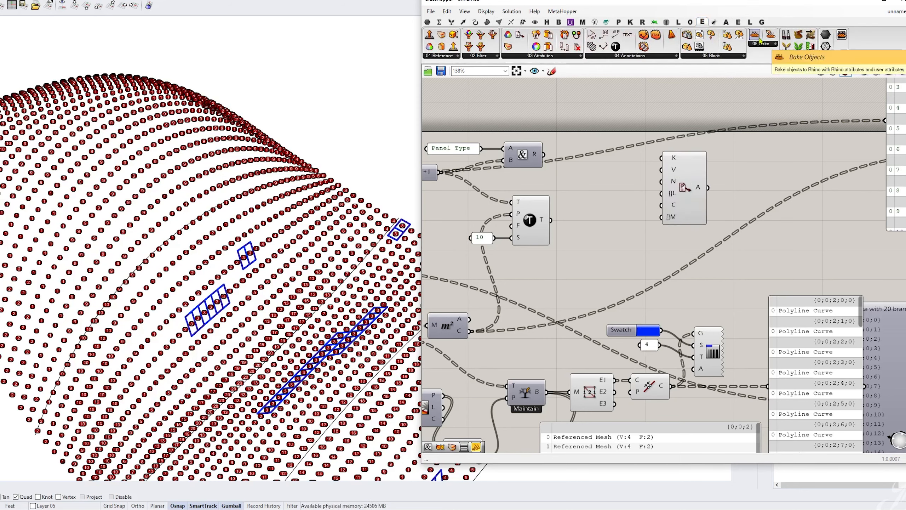
pyautogui.moveTo(759, 40); pyautogui.dragTo(769, 195)
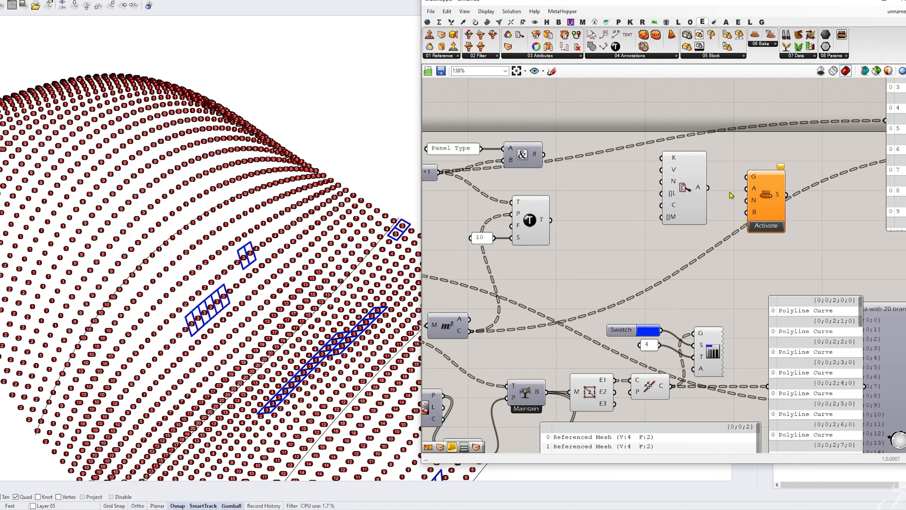
pyautogui.moveTo(708, 187); pyautogui.dragTo(750, 187)
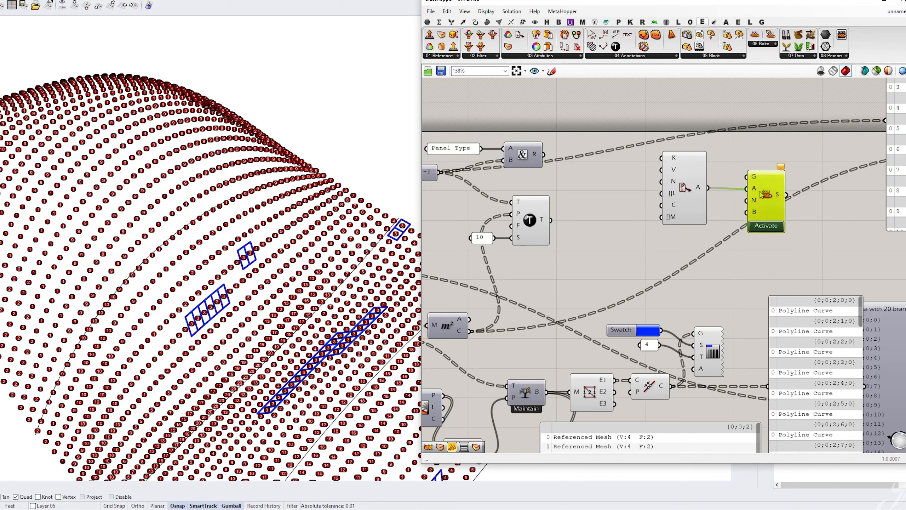
# Step: Add a Group component below the Define Object Attributes component
pyautogui.doubleClick(625, 253)
pyautogui.write('gr')
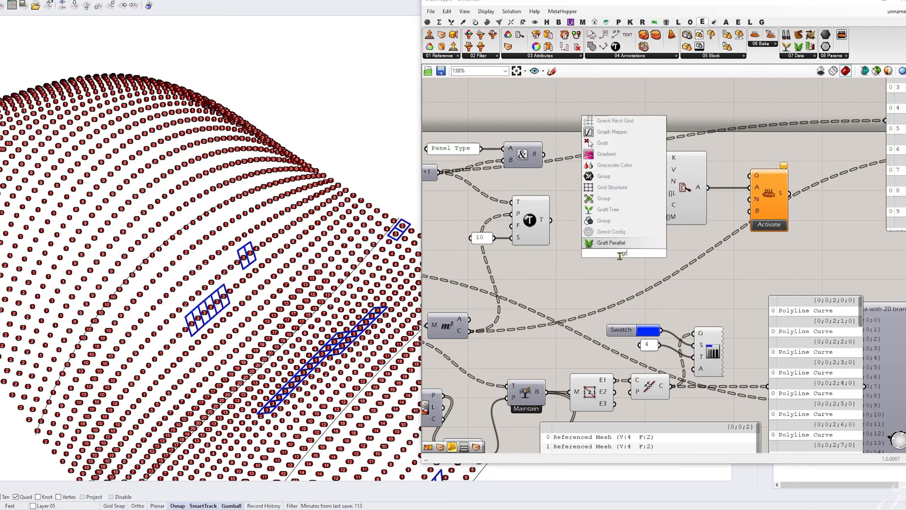
pyautogui.click(603, 198)
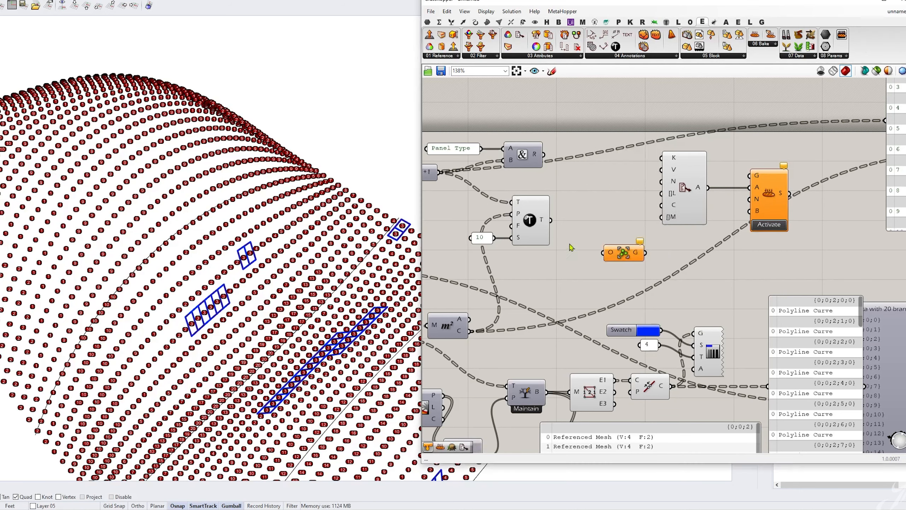
# Step: Route the label component's T output into the existing index data panel, enlarge it, and inspect its first and second branches, moving the centre-point panel aside
pyautogui.scroll(-3, 535, 221)
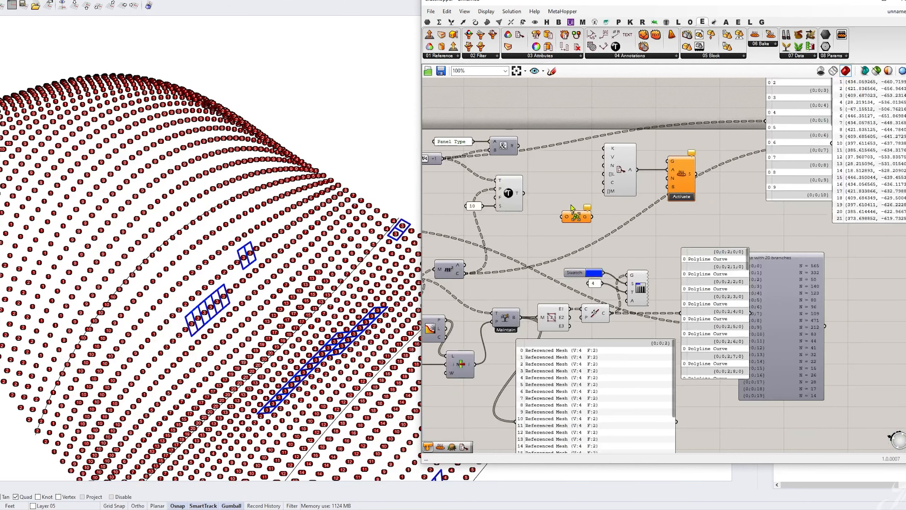
pyautogui.moveTo(509, 229); pyautogui.dragTo(752, 157)
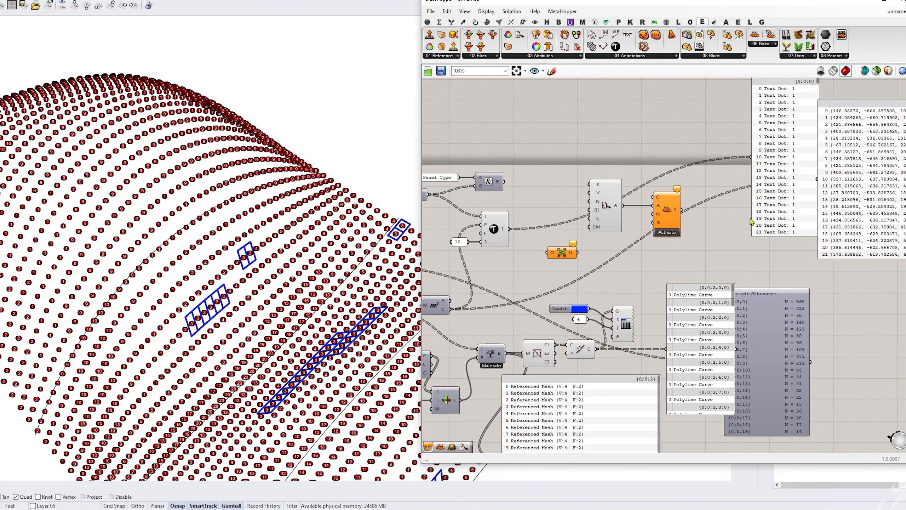
pyautogui.moveTo(813, 144); pyautogui.dragTo(782, 177, button='right')
pyautogui.moveTo(809, 168); pyautogui.dragTo(863, 155)
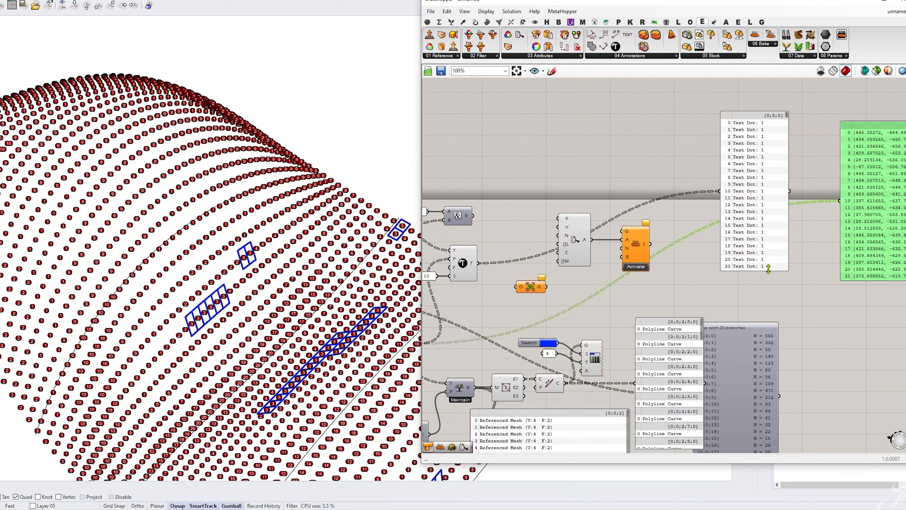
pyautogui.moveTo(770, 270); pyautogui.dragTo(769, 363)
pyautogui.moveTo(787, 118); pyautogui.dragTo(803, 173)
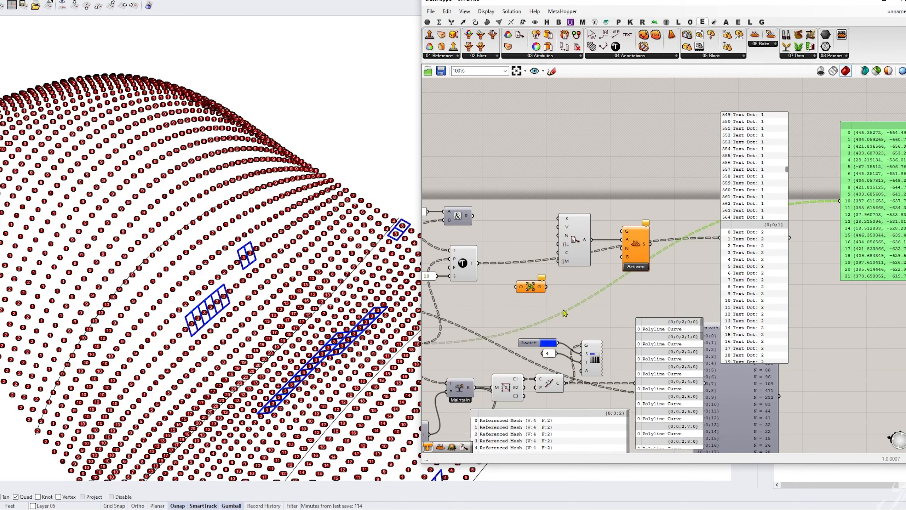
# Step: Wire the label output through the Group component into Bake Objects' G input, placing Group directly above the attributes component
pyautogui.moveTo(482, 292); pyautogui.dragTo(506, 291, button='right')
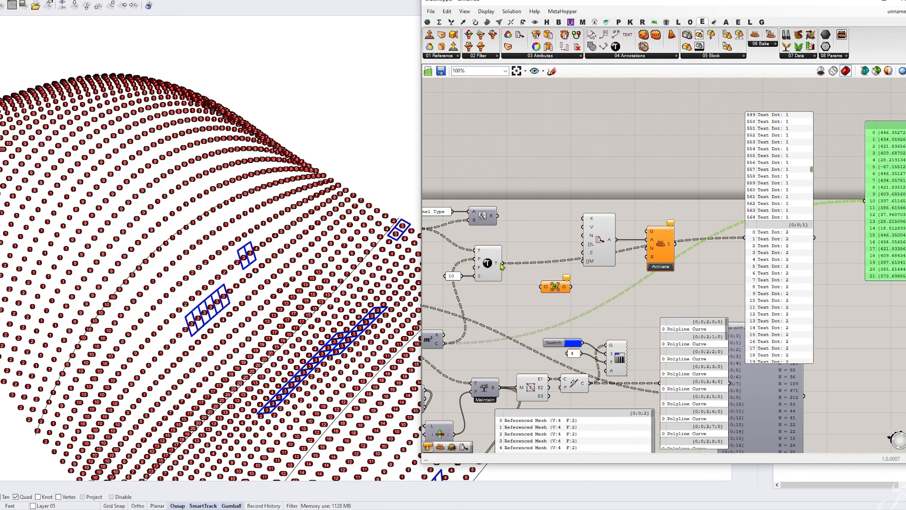
pyautogui.moveTo(501, 263); pyautogui.dragTo(541, 287)
pyautogui.scroll(2, 542, 285)
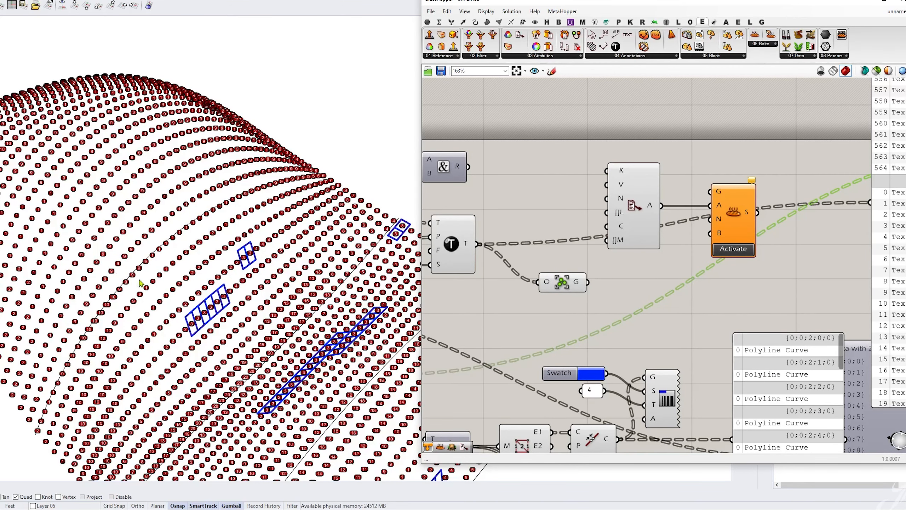
pyautogui.scroll(-2, 580, 286)
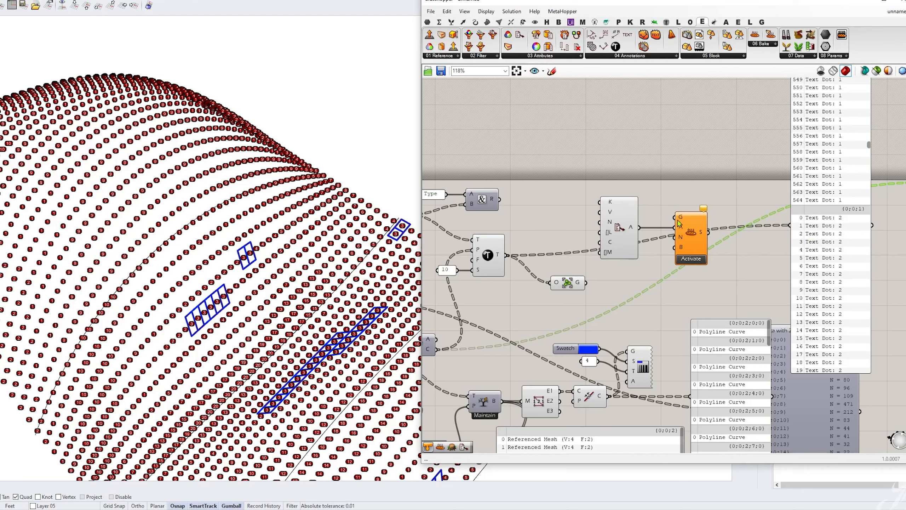
pyautogui.moveTo(675, 217); pyautogui.dragTo(624, 193)
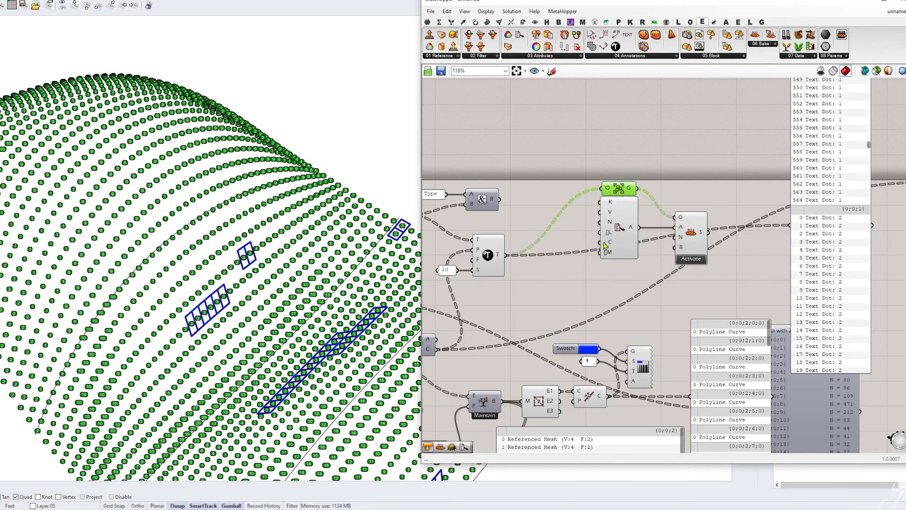
# Step: Connect the Organized Colors output to the C input of the Define Object Attributes component
pyautogui.moveTo(577, 273); pyautogui.dragTo(688, 266, button='right')
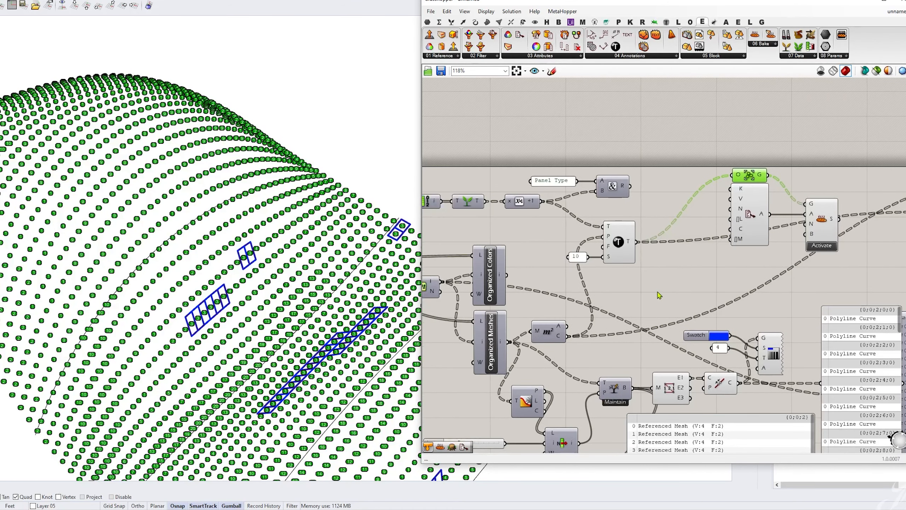
pyautogui.moveTo(499, 279); pyautogui.dragTo(729, 228)
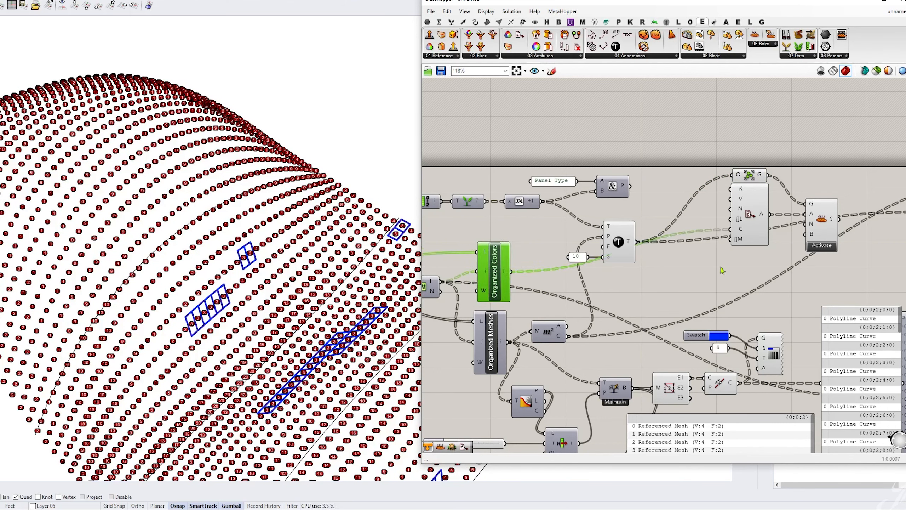
pyautogui.click(722, 270)
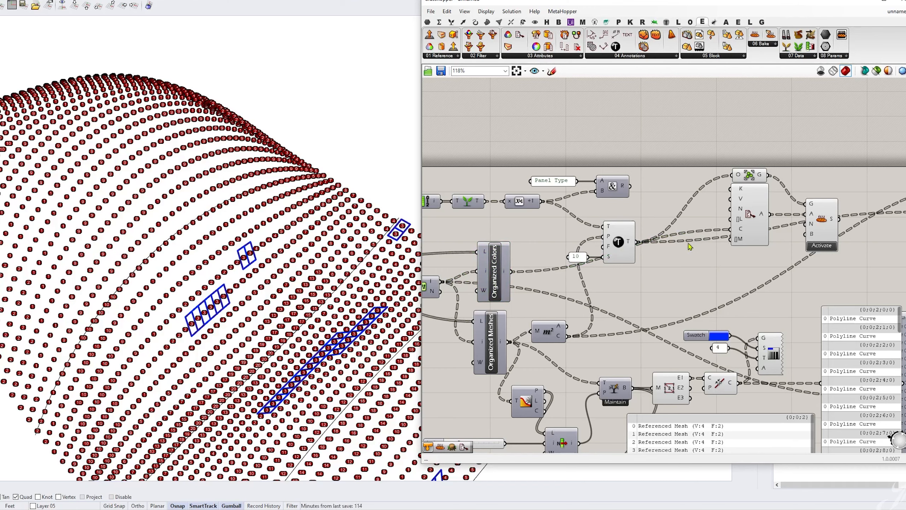
# Step: Create a text panel reading "Panel Analysis" and place it above the Panel Type panel
pyautogui.scroll(3, 594, 149)
pyautogui.doubleClick(595, 147)
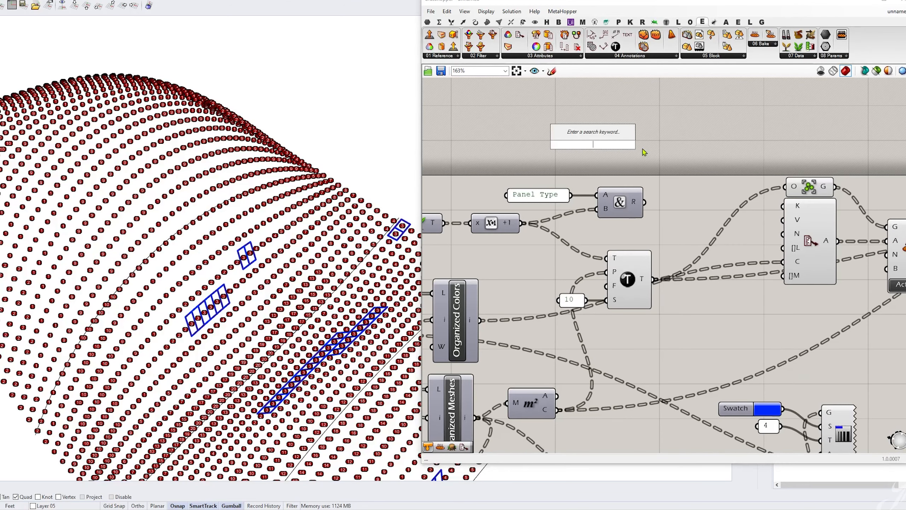
pyautogui.write('"Pa')
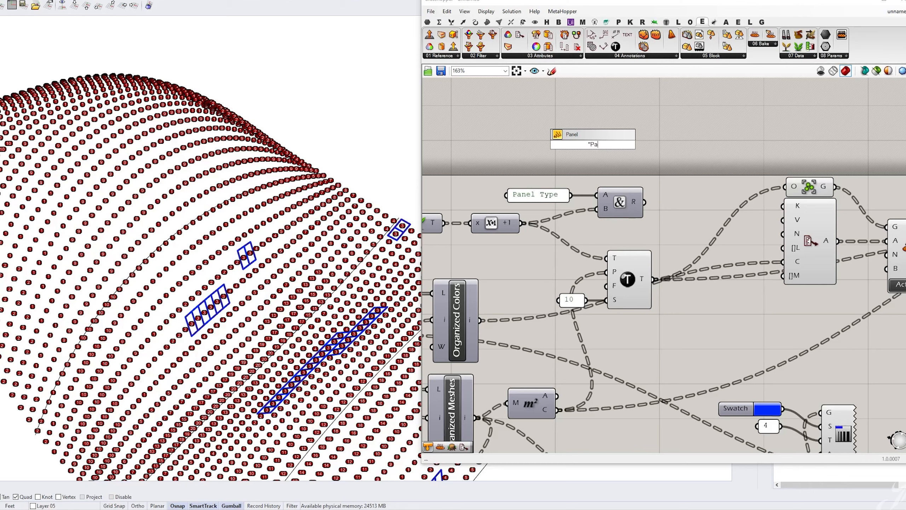
pyautogui.press('BackSpace')
pyautogui.write('al')
pyautogui.press('BackSpace')
pyautogui.press('BackSpace')
pyautogui.write('el Analysi')
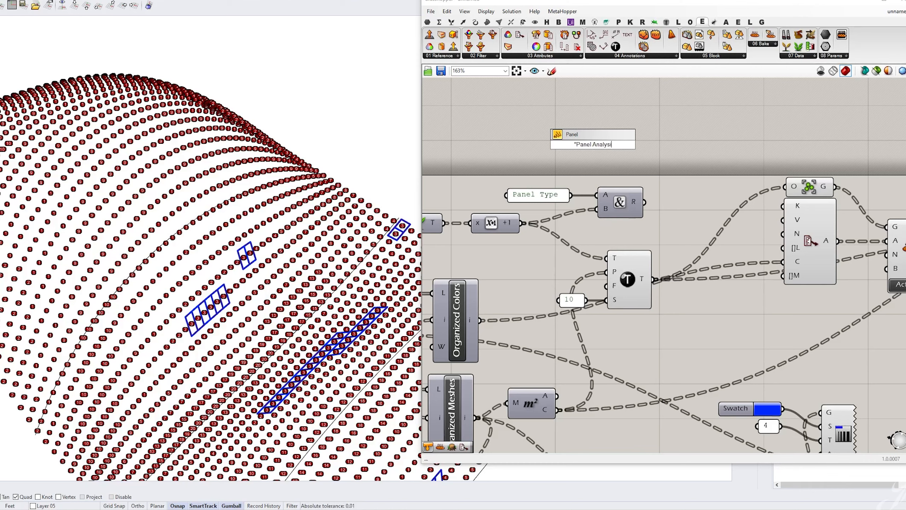
pyautogui.write('s')
pyautogui.press('Return')
pyautogui.click(608, 144)
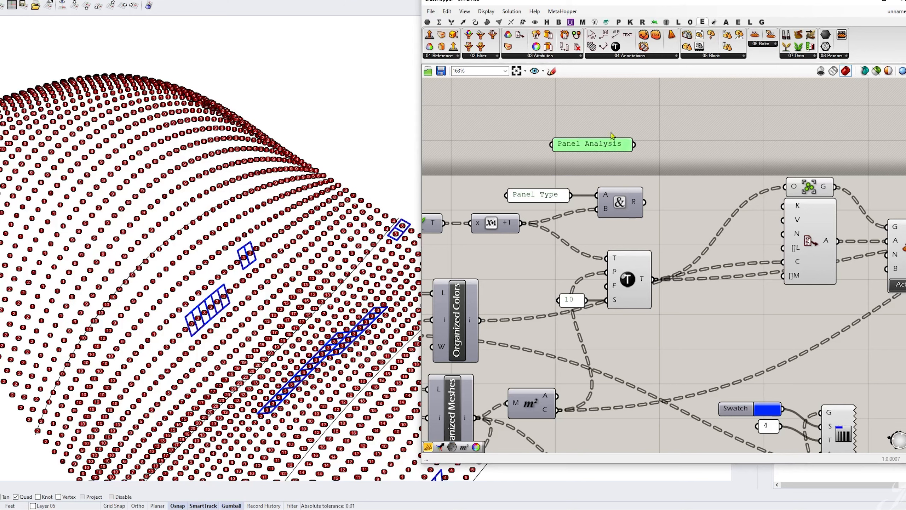
pyautogui.moveTo(608, 144); pyautogui.dragTo(606, 118)
# Step: Add a Concatenate component with the Panel Analysis text as A and the existing Panel Type concatenation as B
pyautogui.doubleClick(664, 140)
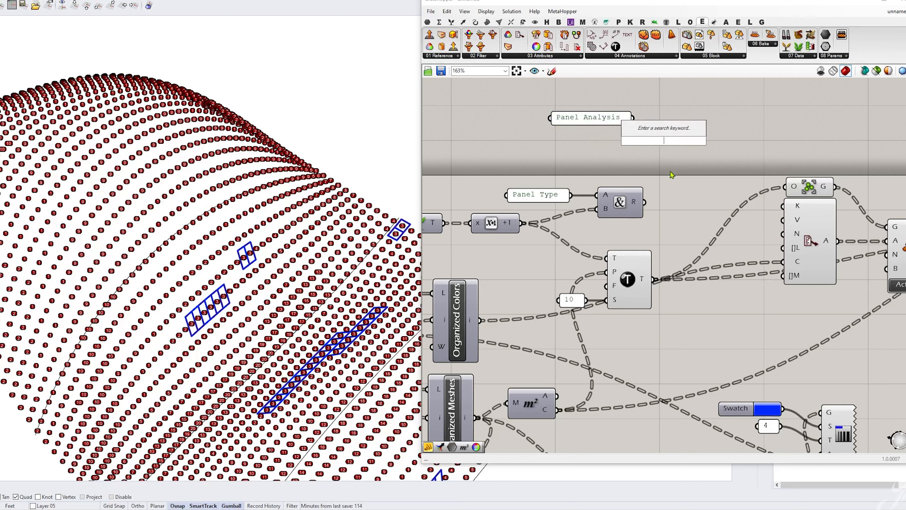
pyautogui.write('&')
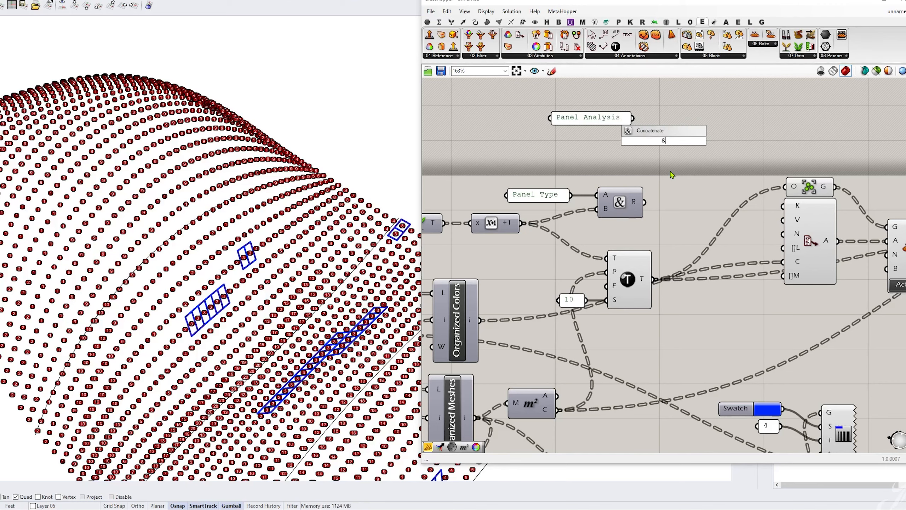
pyautogui.press('Return')
pyautogui.moveTo(633, 118); pyautogui.dragTo(701, 126)
pyautogui.moveTo(644, 202); pyautogui.dragTo(714, 129)
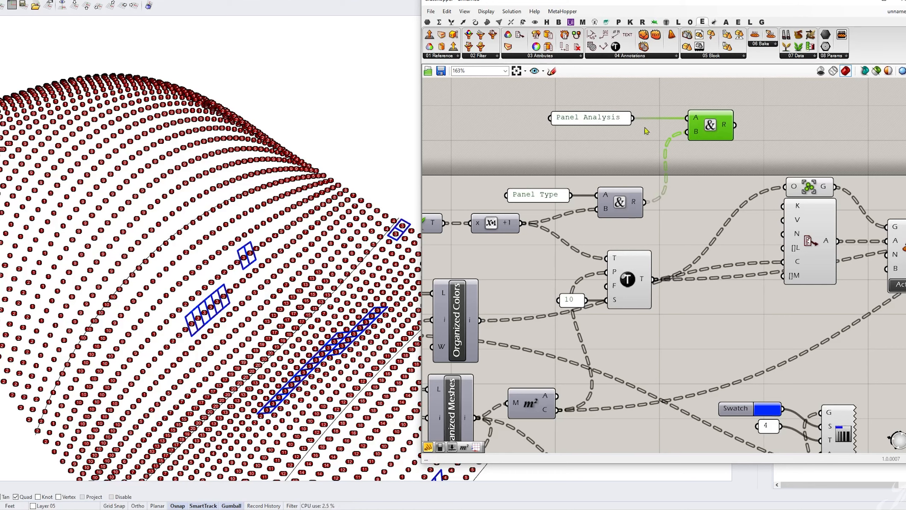
# Step: Change the parent layer text to "Panel Analysis::" and widen its panel so the text fits on one line
pyautogui.doubleClick(625, 118)
pyautogui.click(625, 115)
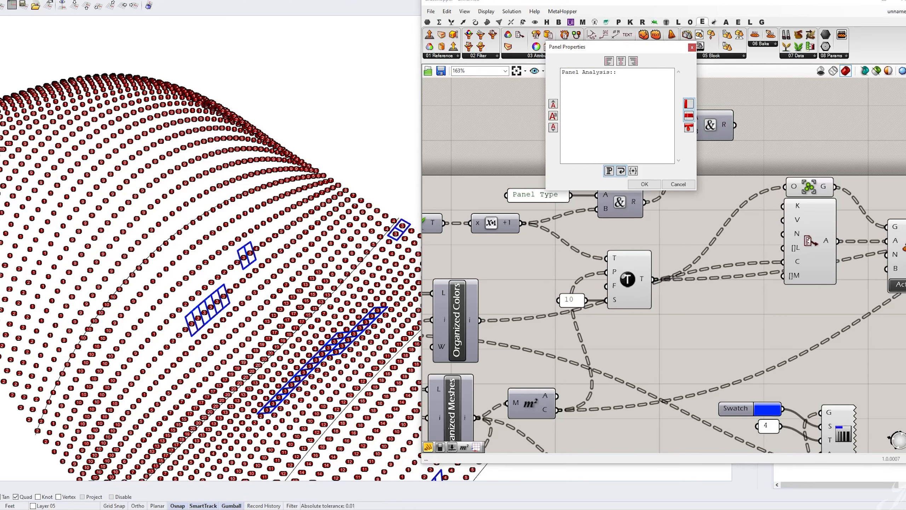
pyautogui.click(654, 184)
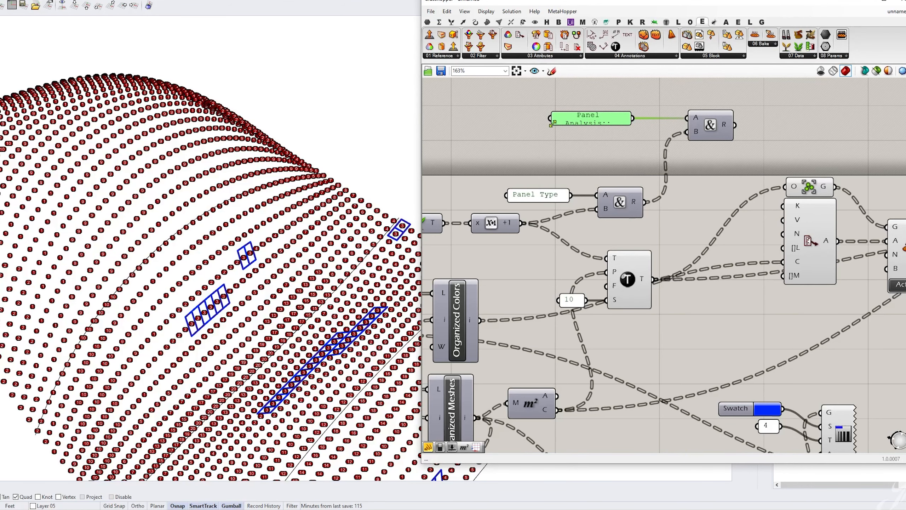
pyautogui.moveTo(552, 123); pyautogui.dragTo(504, 124)
# Step: Check the combined layer names in a temporary enlarged data panel on the new Concatenate output, and delete that panel
pyautogui.moveTo(726, 129); pyautogui.dragTo(652, 138, button='right')
pyautogui.doubleClick(763, 143)
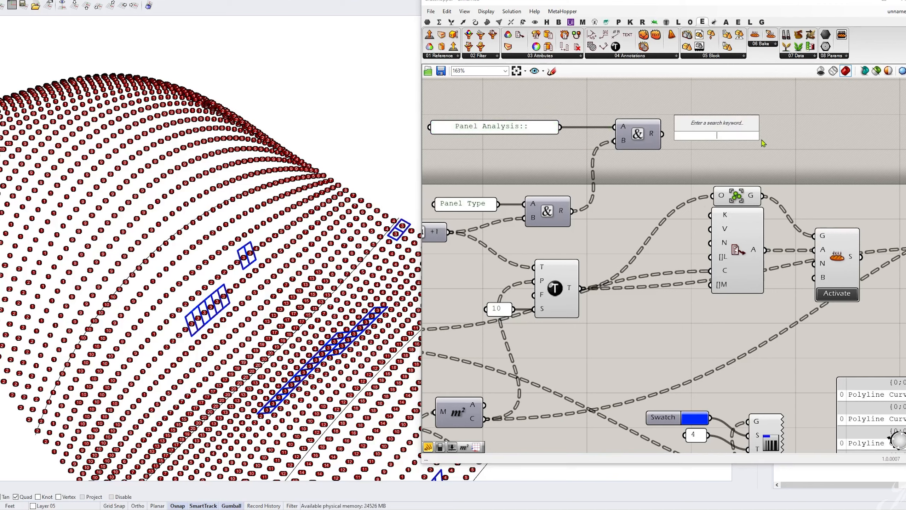
pyautogui.write('//')
pyautogui.click(701, 126)
pyautogui.moveTo(700, 130); pyautogui.dragTo(726, 122)
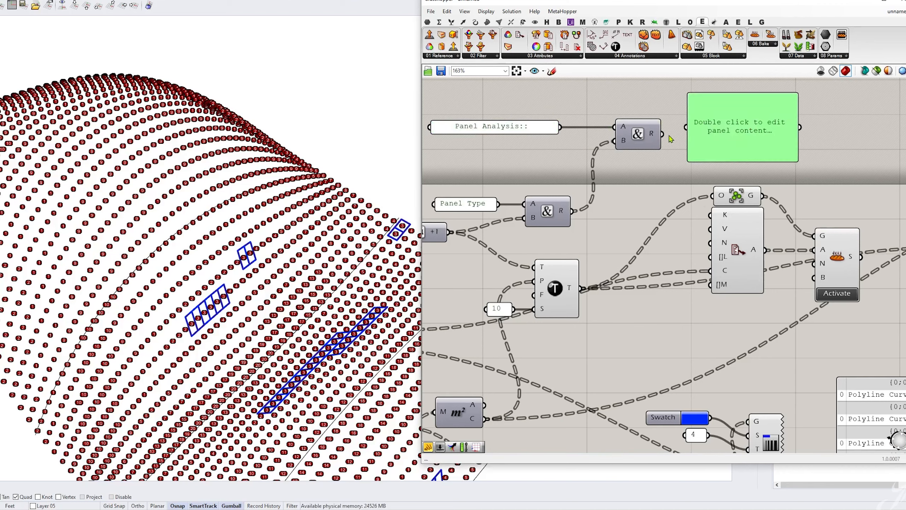
pyautogui.moveTo(663, 134); pyautogui.dragTo(696, 128)
pyautogui.moveTo(714, 159); pyautogui.dragTo(713, 351)
pyautogui.moveTo(797, 200); pyautogui.dragTo(885, 200)
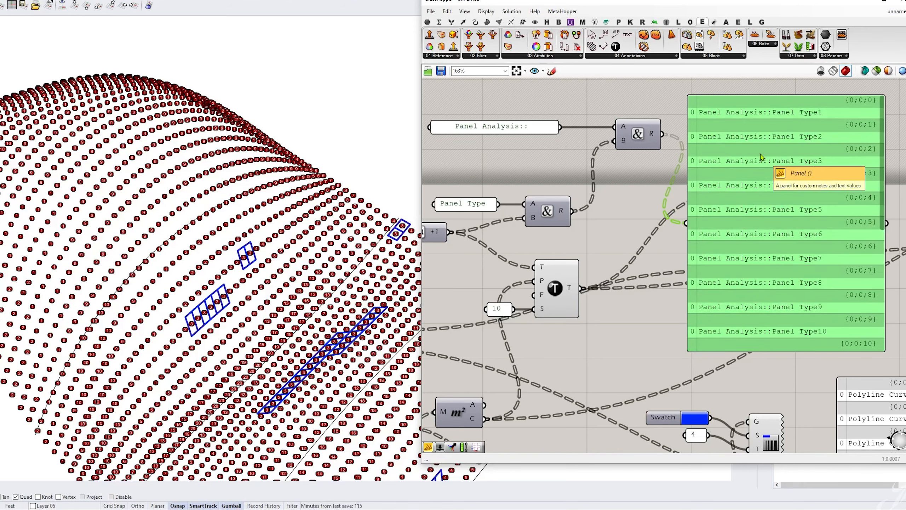
pyautogui.press('Delete')
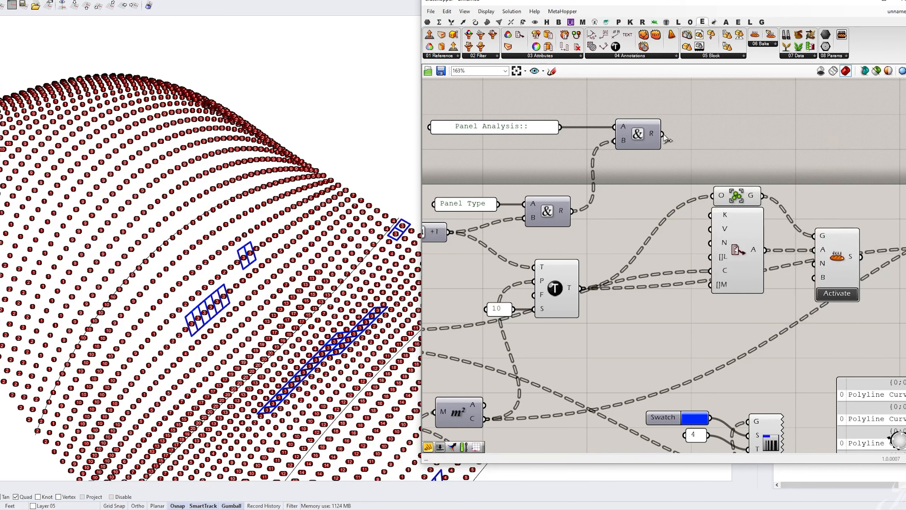
# Step: Connect the combined layer names to the attributes' []L input, move the Grasshopper window off the layer list, and bake the grouped labels
pyautogui.moveTo(663, 135); pyautogui.dragTo(710, 256)
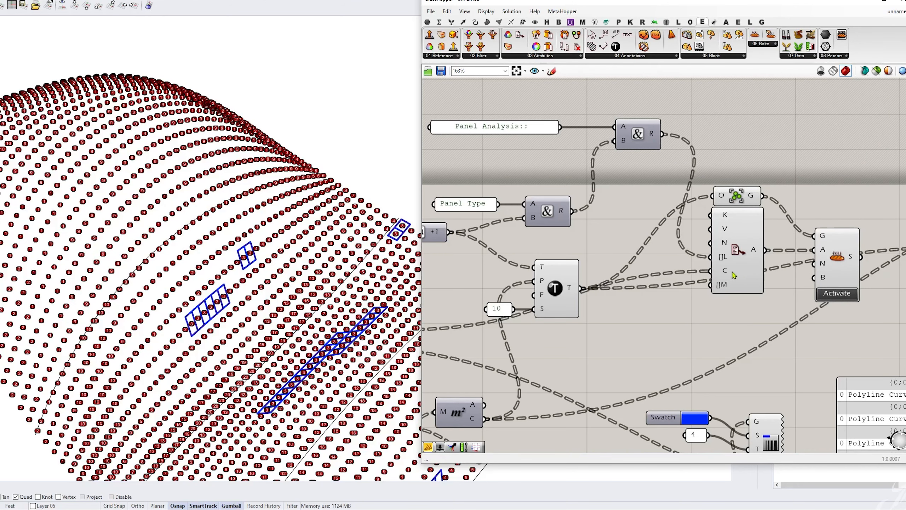
pyautogui.scroll(-1, 731, 275)
pyautogui.scroll(-1, 726, 269)
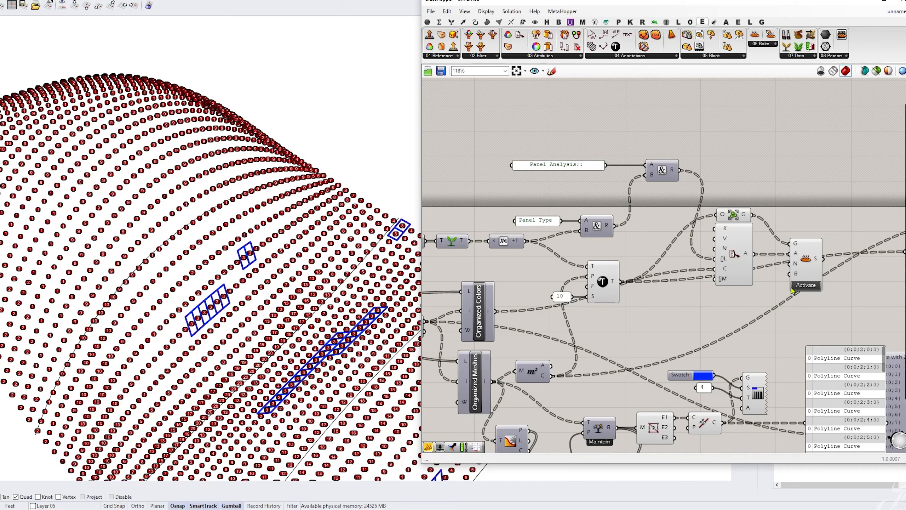
pyautogui.moveTo(839, 4); pyautogui.dragTo(686, 12)
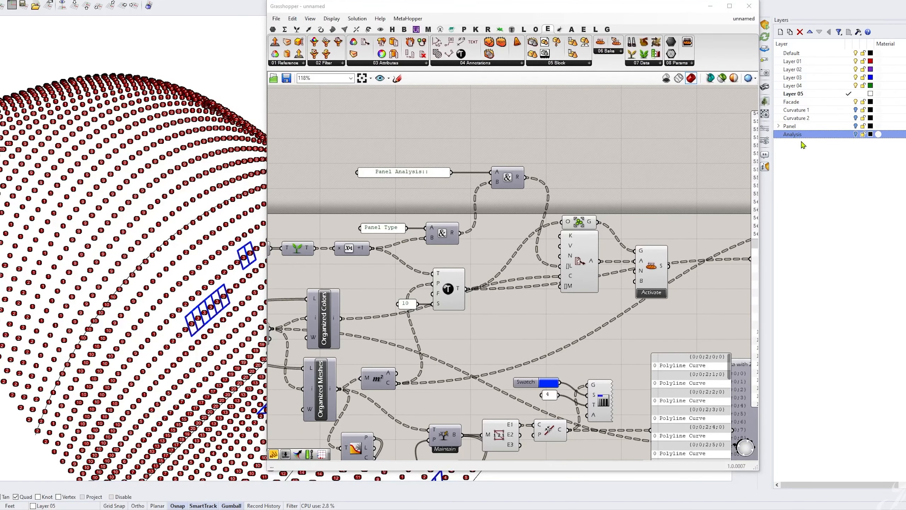
pyautogui.click(659, 295)
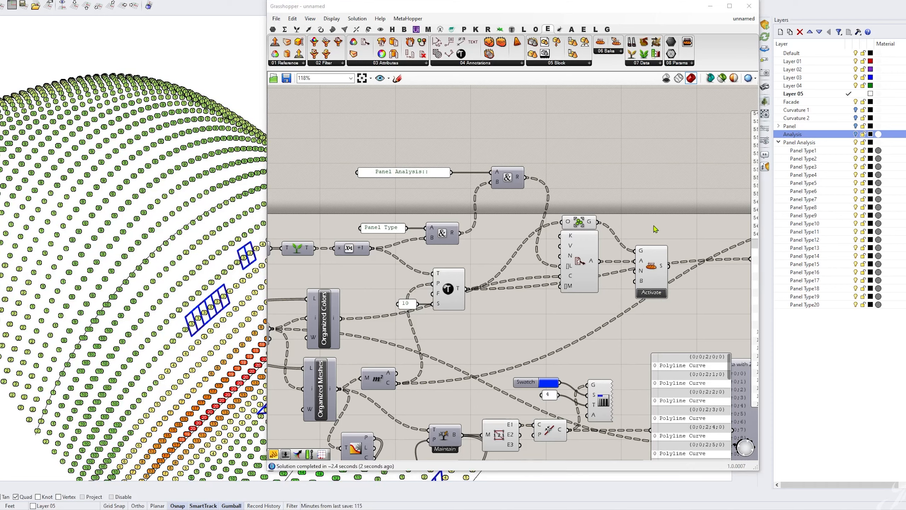
# Step: Add a trailing space to the "Panel Type" text so it is separated from the type number
pyautogui.doubleClick(395, 228)
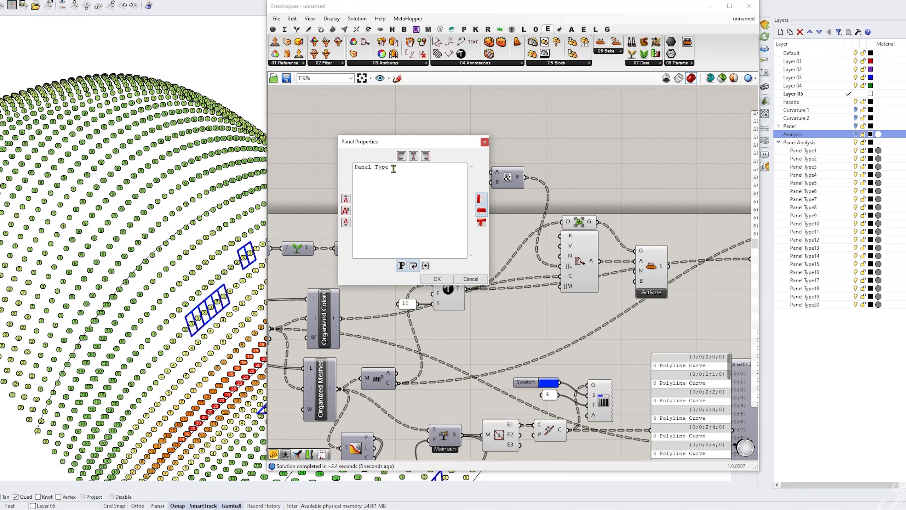
pyautogui.click(437, 279)
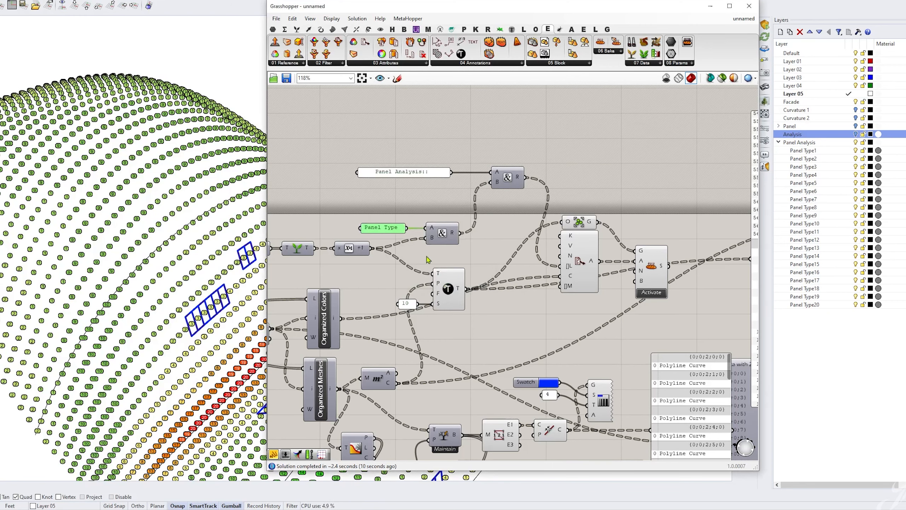
pyautogui.click(424, 109)
# Step: Undo the last bake in Rhino and bake the grouped labels again with the updated layer names
pyautogui.moveTo(171, 51); pyautogui.dragTo(175, 42, button='right')
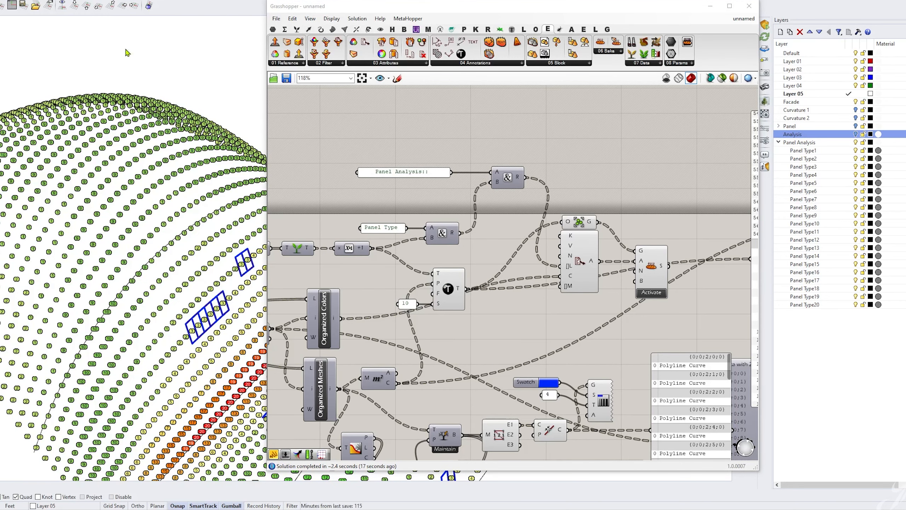
pyautogui.hotkey('ctrl', 'z')
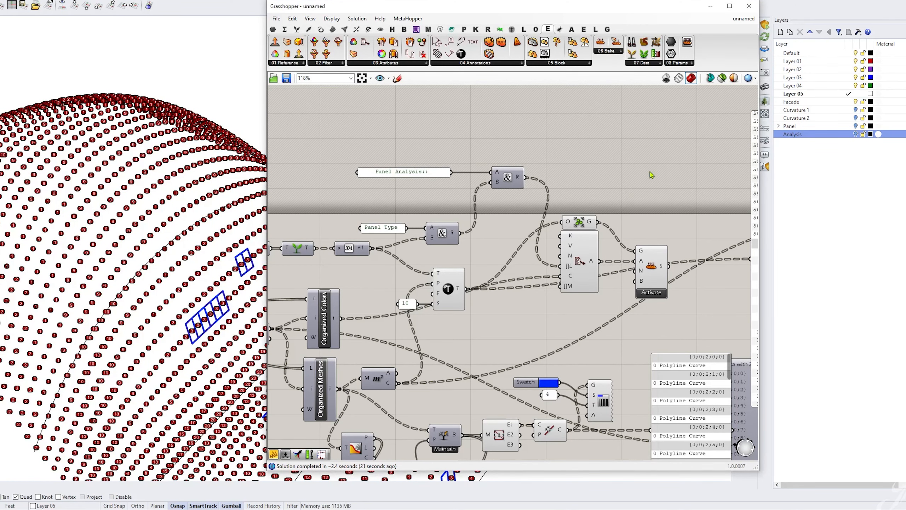
pyautogui.moveTo(683, 166); pyautogui.dragTo(627, 168, button='right')
pyautogui.click(601, 268)
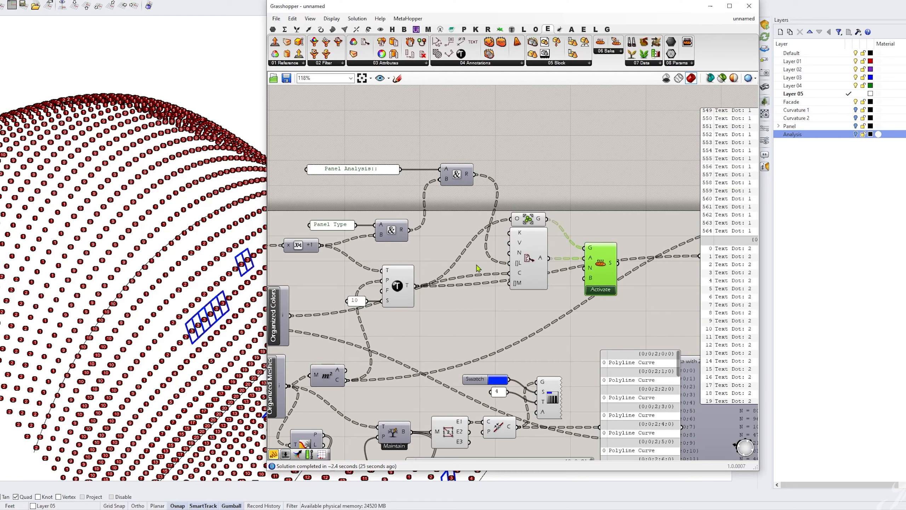
pyautogui.click(601, 291)
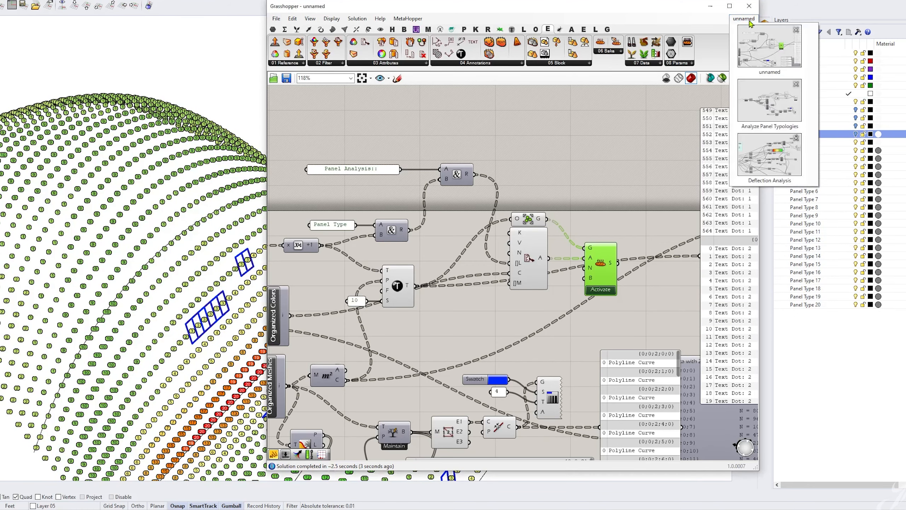
# Step: Switch Grasshopper to a blank definition to clear the preview from the viewport, and minimize its window
pyautogui.click(640, 130)
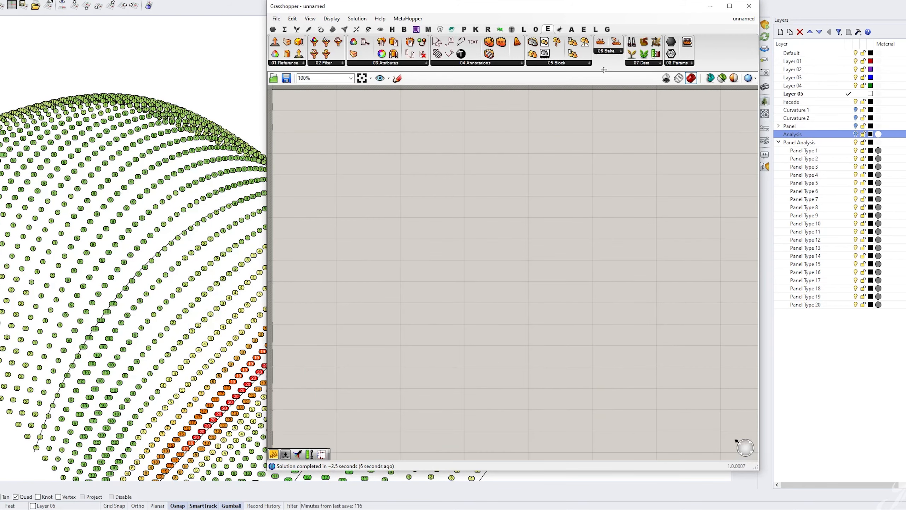
pyautogui.click(710, 6)
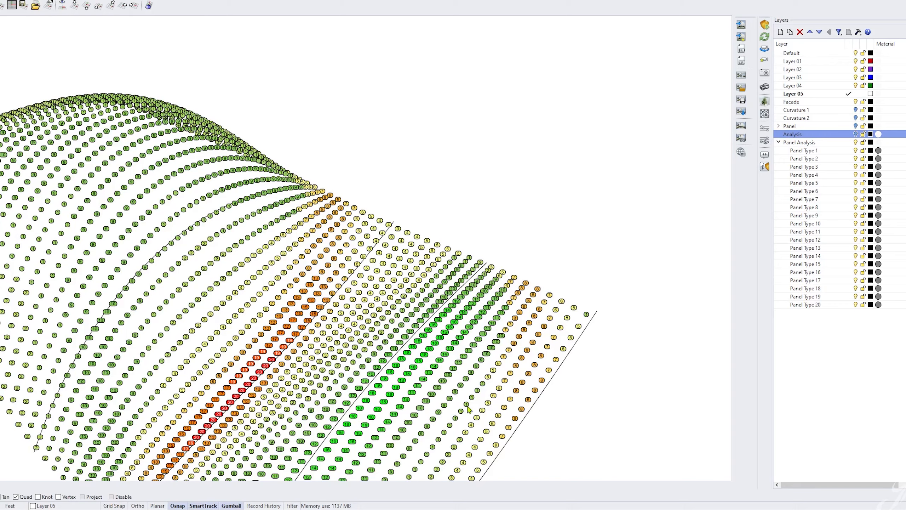
# Step: Check the grouping of the red type 20 labels by selecting one of them, and clear the selection
pyautogui.scroll(5, 275, 336)
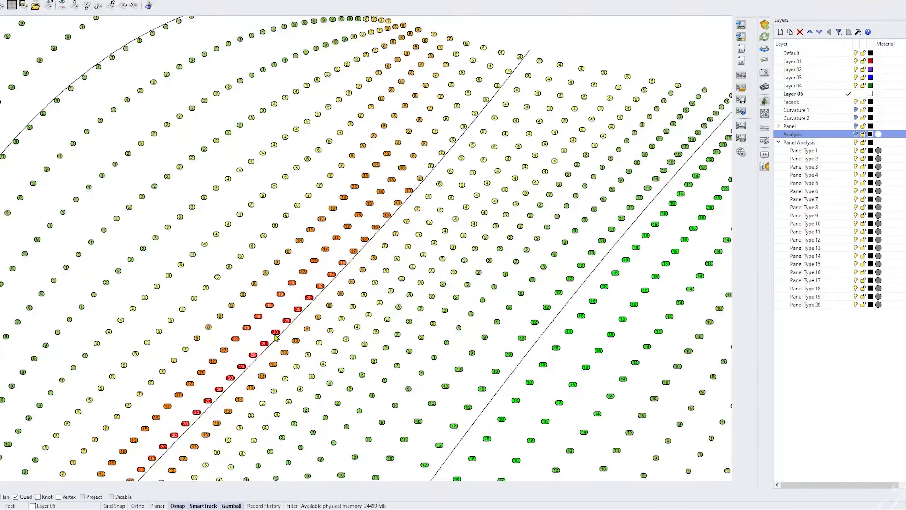
pyautogui.click(275, 335)
pyautogui.scroll(-8, 276, 324)
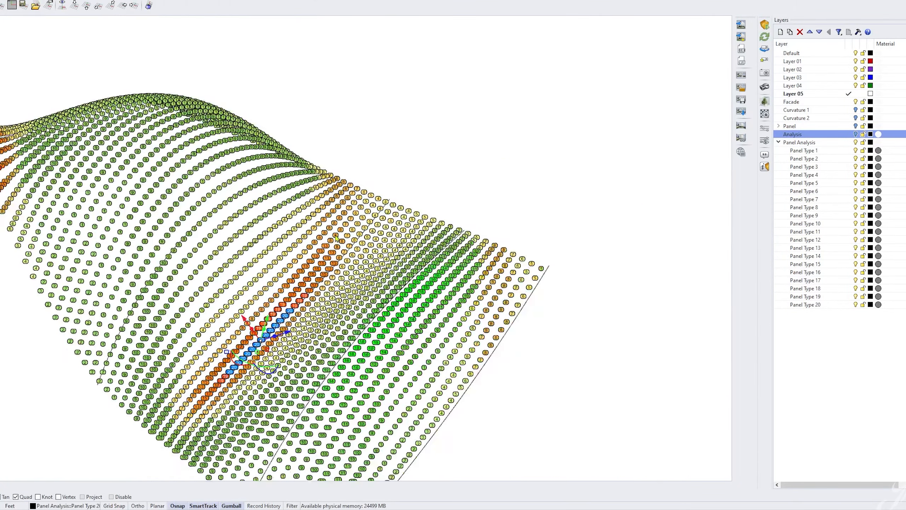
pyautogui.click(387, 160)
# Step: Check the label groups of panel types 1, 9 and 2 by selecting one label of each, and clear the selection
pyautogui.keyDown('shift'); pyautogui.moveTo(270, 202); pyautogui.dragTo(282, 211, button='right'); pyautogui.keyUp('shift')
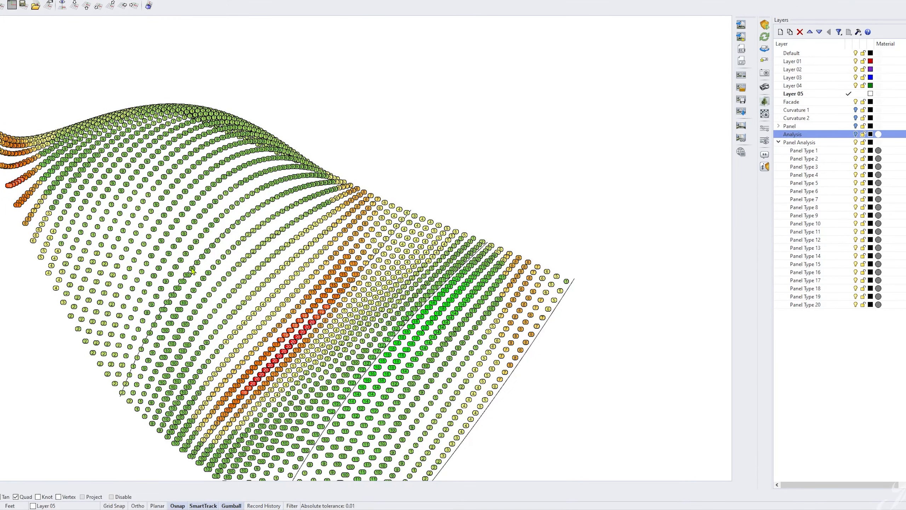
pyautogui.keyDown('shift'); pyautogui.moveTo(192, 271); pyautogui.dragTo(243, 259, button='right'); pyautogui.keyUp('shift')
pyautogui.moveTo(239, 228); pyautogui.dragTo(235, 235, button='right')
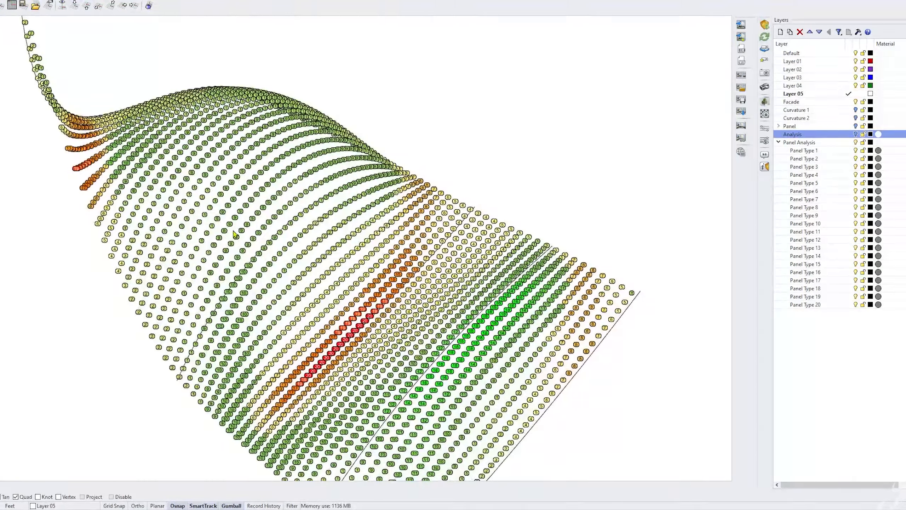
pyautogui.keyDown('shift'); pyautogui.moveTo(224, 198); pyautogui.dragTo(287, 226, button='right'); pyautogui.keyUp('shift')
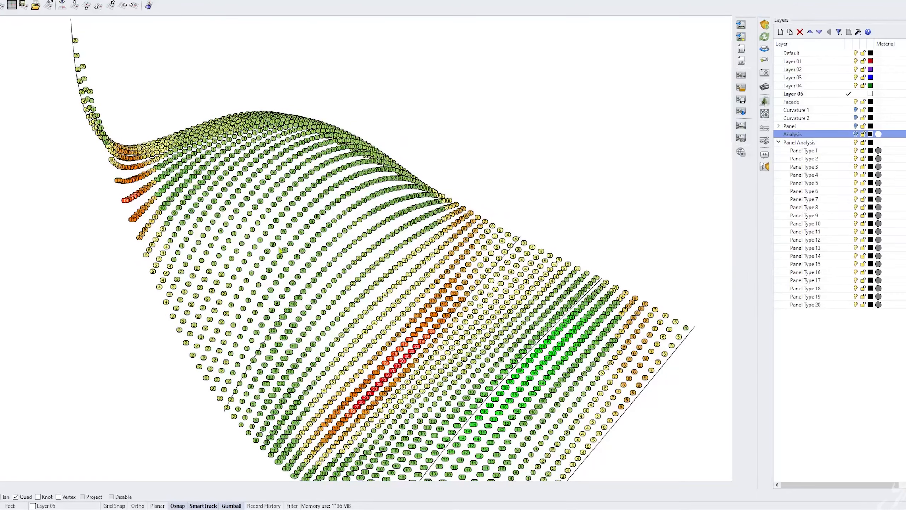
pyautogui.scroll(5, 280, 250)
pyautogui.click(224, 242)
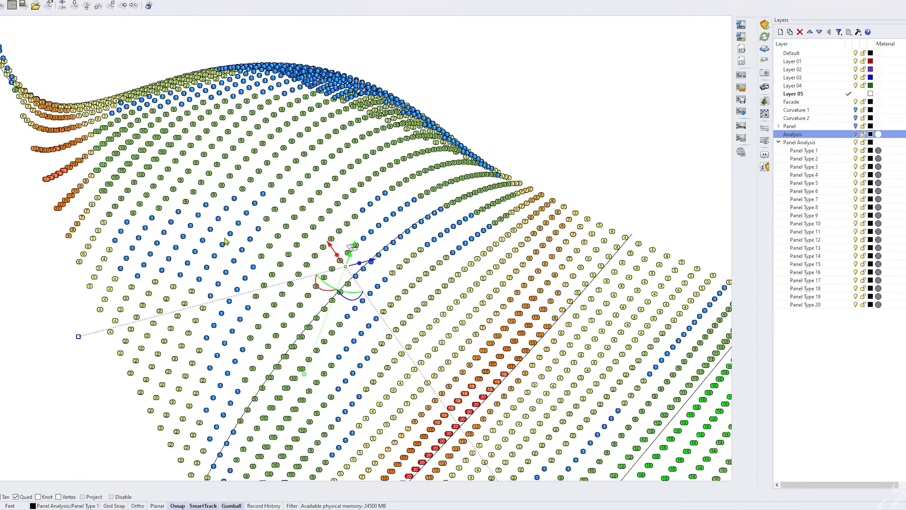
pyautogui.click(290, 193)
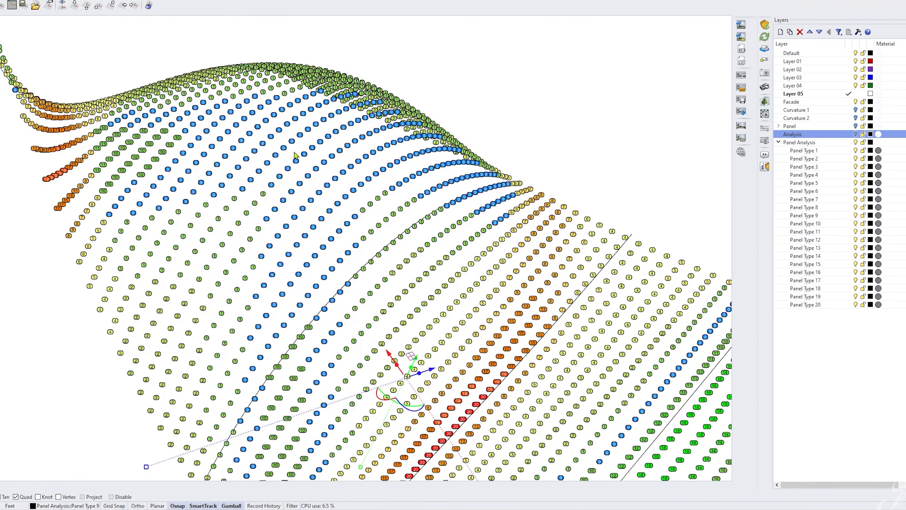
pyautogui.moveTo(299, 144); pyautogui.dragTo(294, 239, button='right')
pyautogui.click(256, 127)
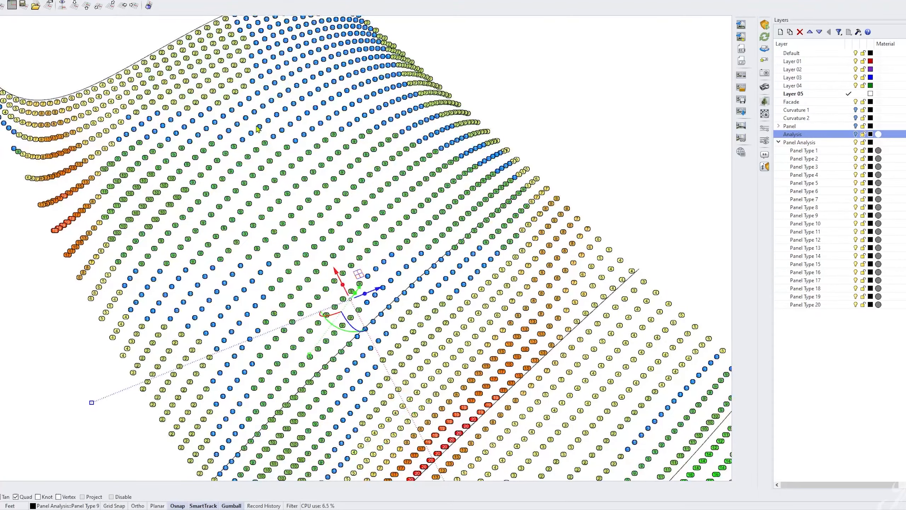
pyautogui.click(196, 103)
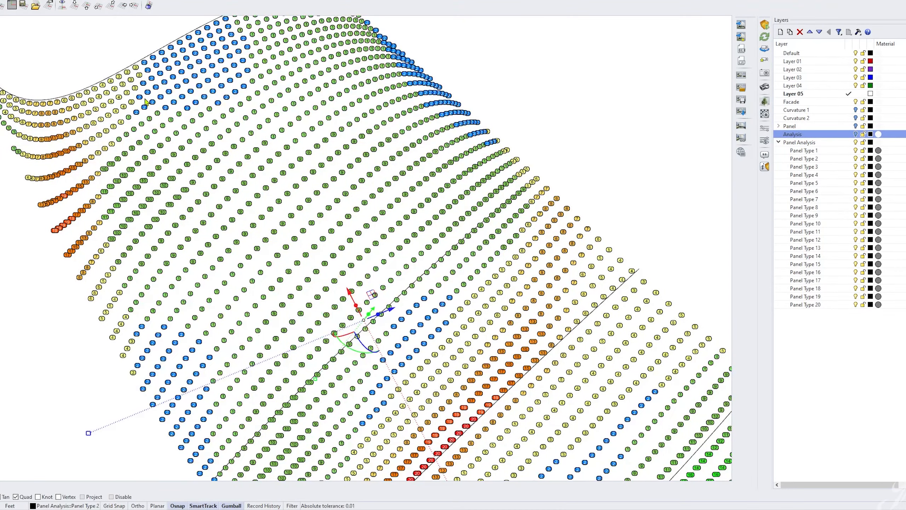
pyautogui.click(122, 108)
pyautogui.scroll(-5, 113, 118)
pyautogui.moveTo(180, 224); pyautogui.dragTo(321, 130, button='right')
pyautogui.click(483, 394)
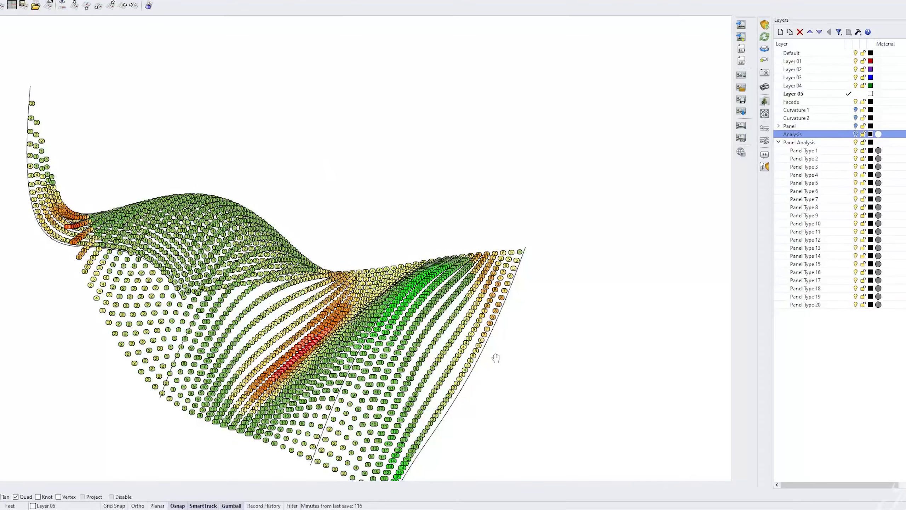
pyautogui.moveTo(493, 358); pyautogui.dragTo(462, 225, button='right')
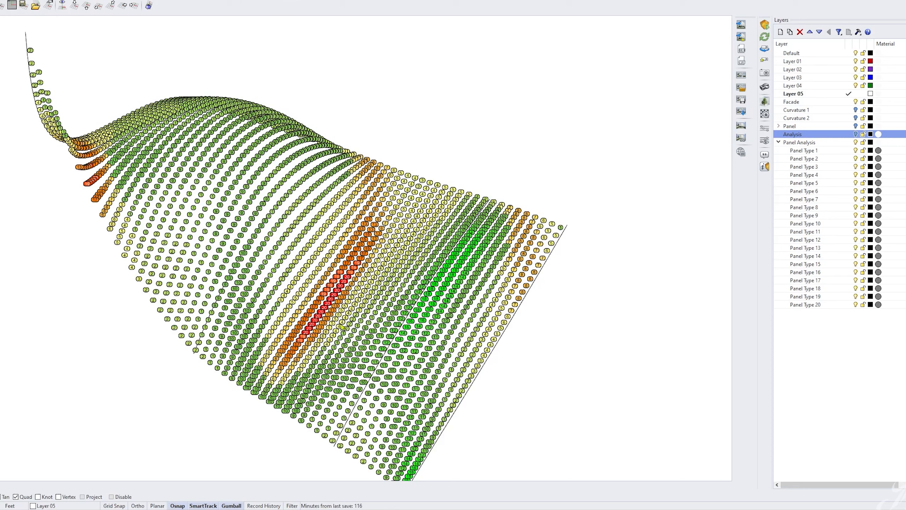
pyautogui.scroll(4, 316, 329)
pyautogui.moveTo(316, 329); pyautogui.dragTo(336, 226, button='right')
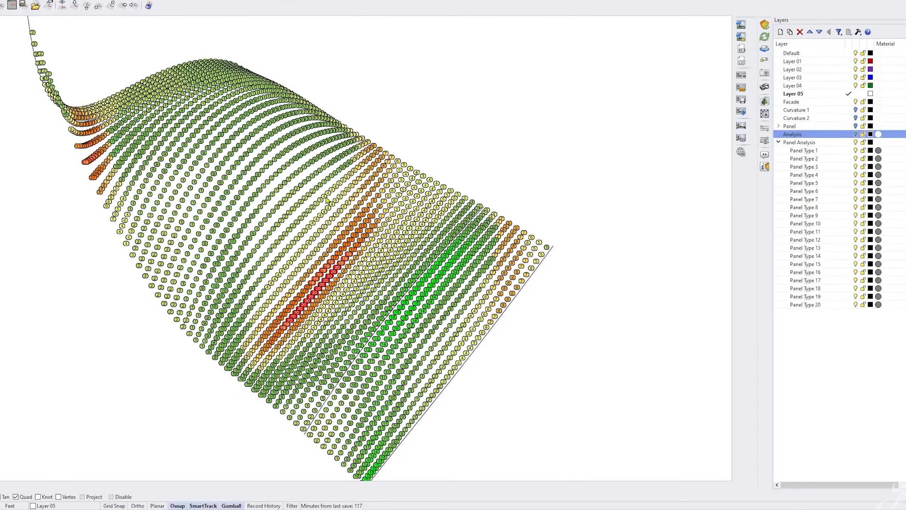